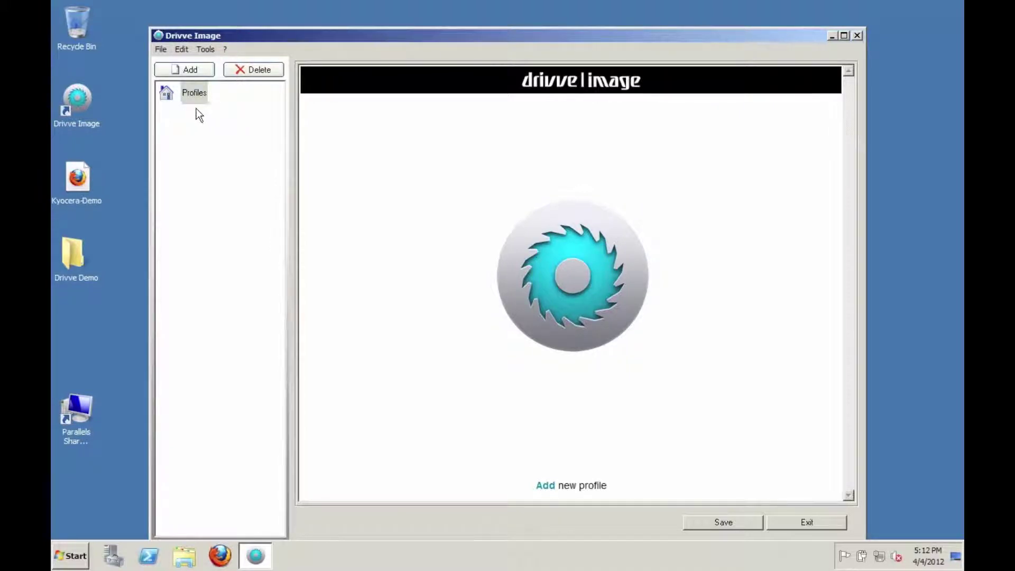
Step: Create a new scanner profile named Bates Stamping for an embedded device
click(185, 71)
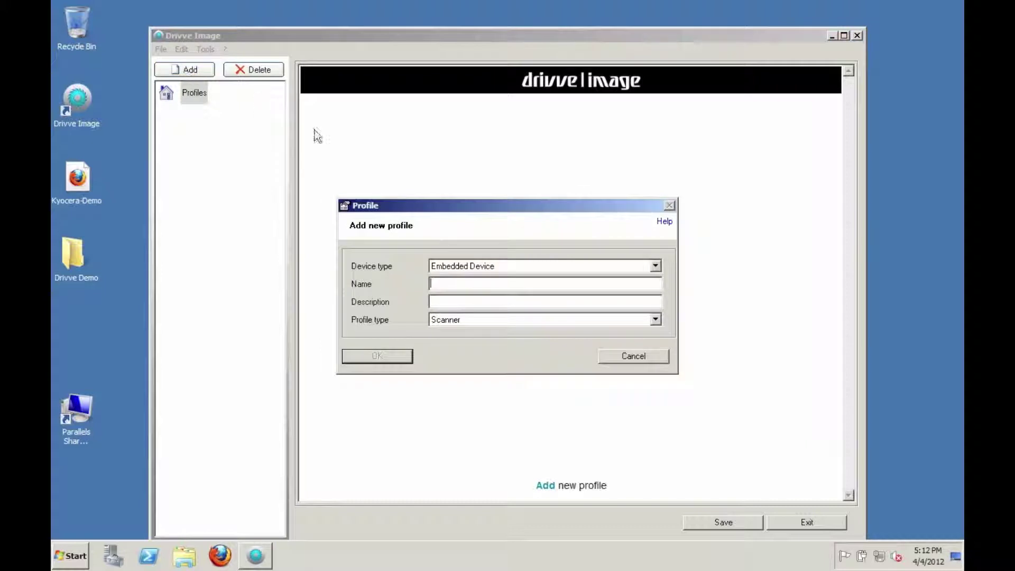
click(497, 283)
text(Bates Stamping)
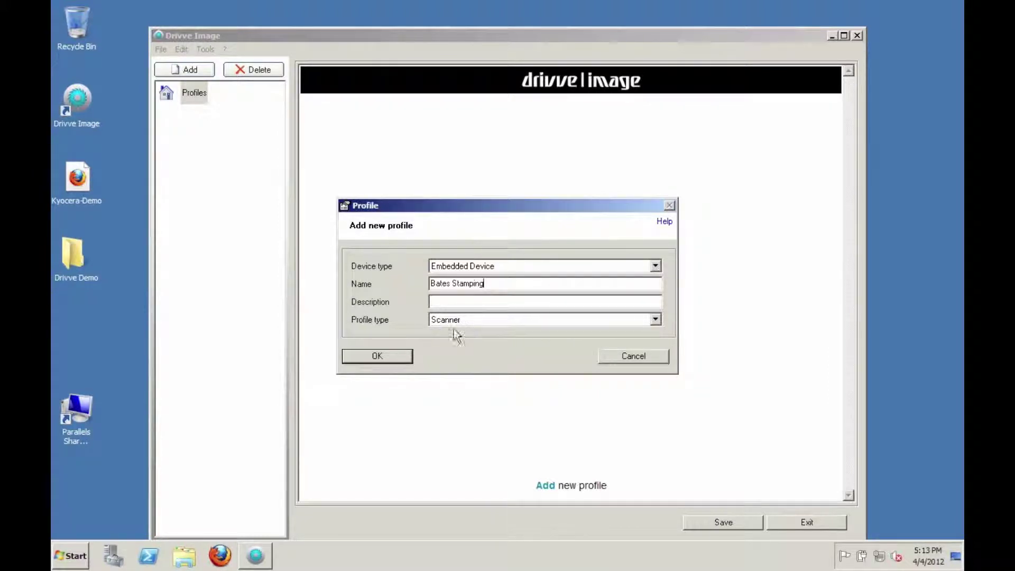
click(388, 356)
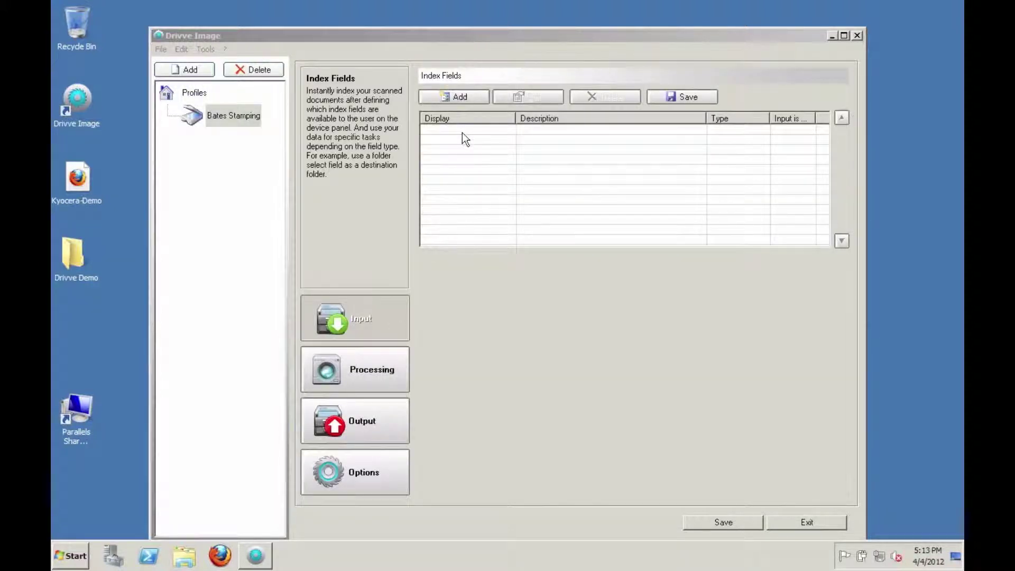
Step: Add a text index field displayed as Enter Client Name and make its input mandatory
click(461, 97)
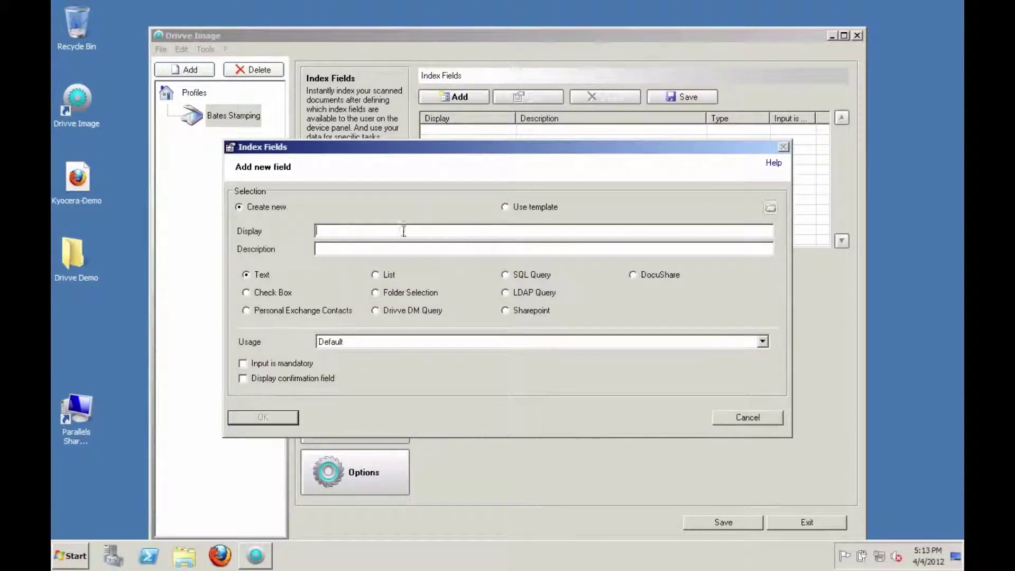
click(387, 234)
text(Enter Client Name)
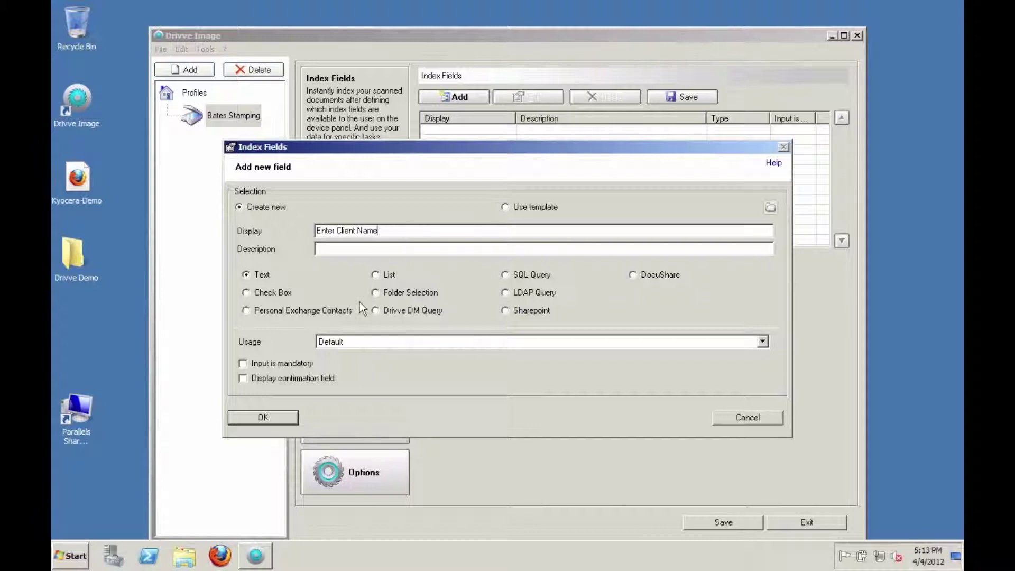
click(243, 363)
click(263, 417)
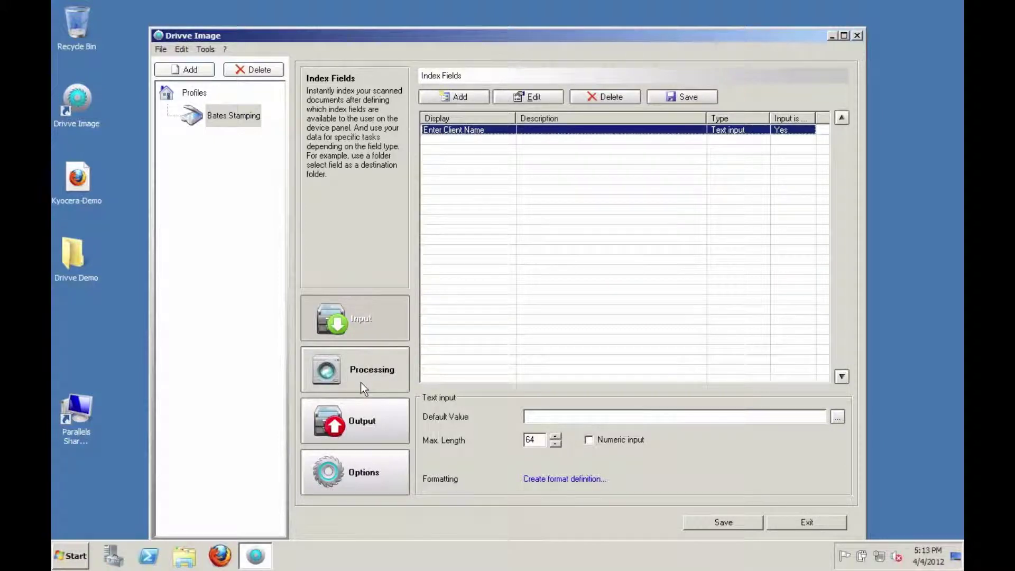
Step: Enable file output for the profile and choose the Bates folder inside Drivve Demo as the scanned document folder
click(357, 408)
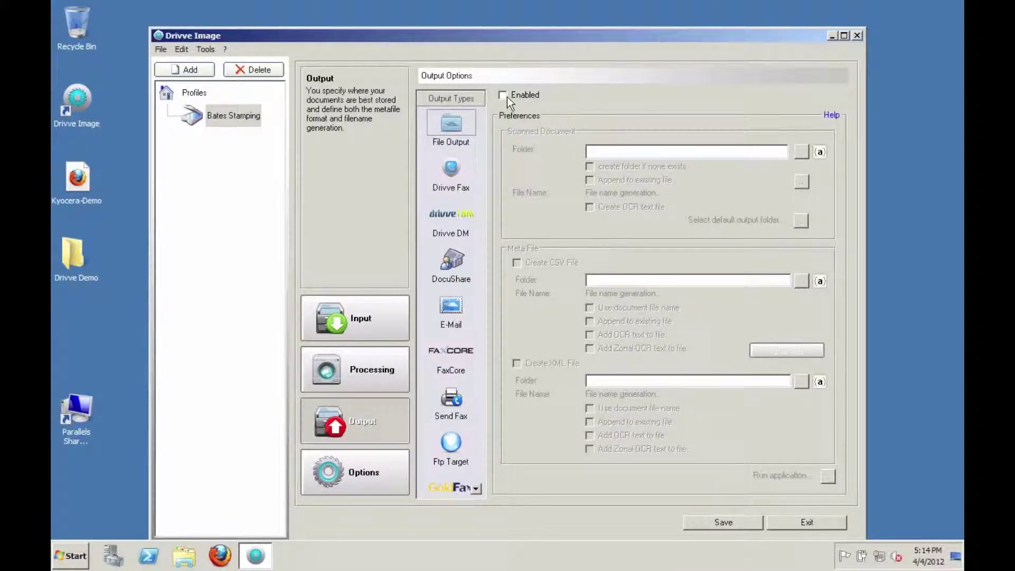
click(503, 96)
click(503, 95)
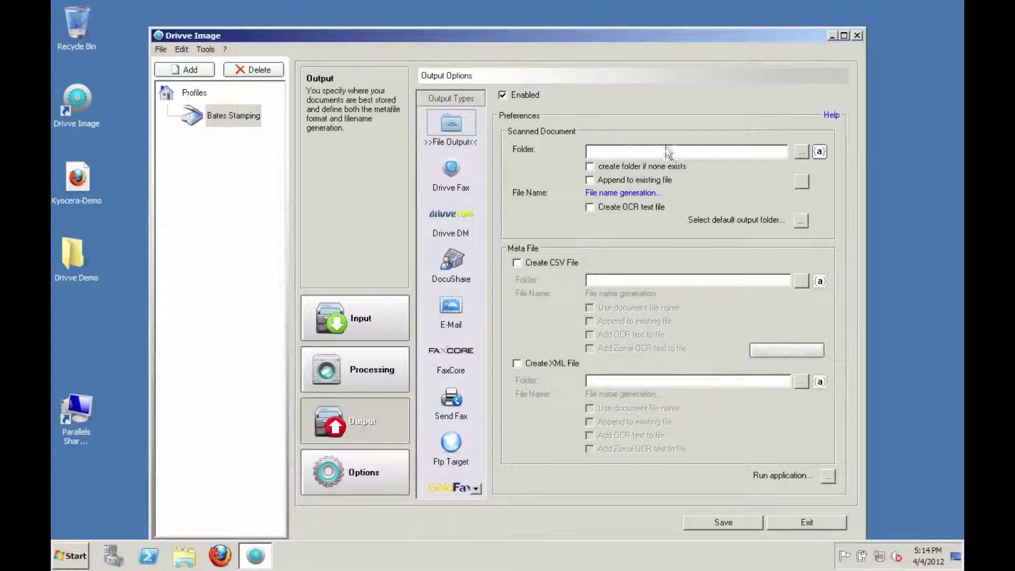
click(801, 151)
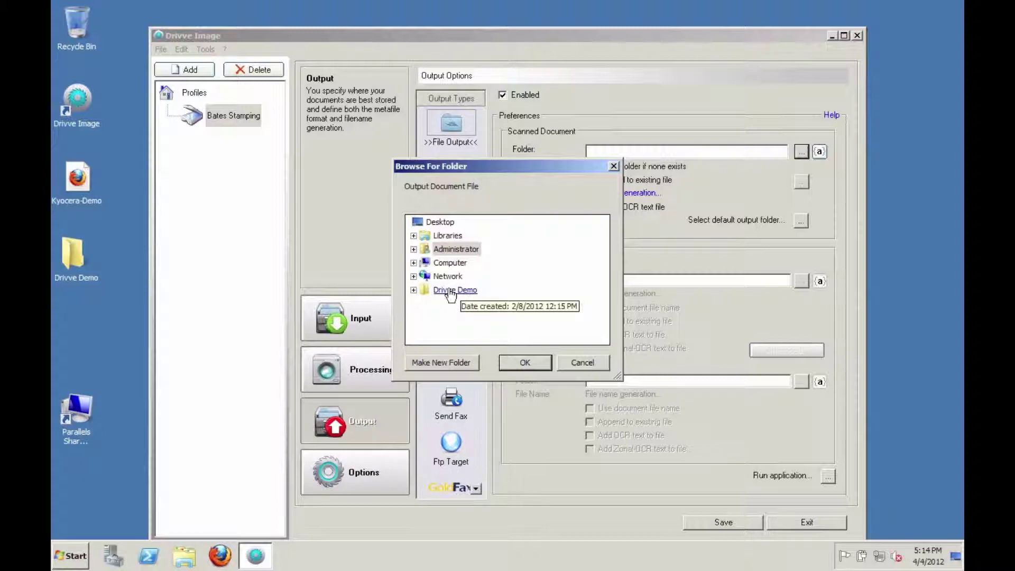
click(451, 291)
click(452, 304)
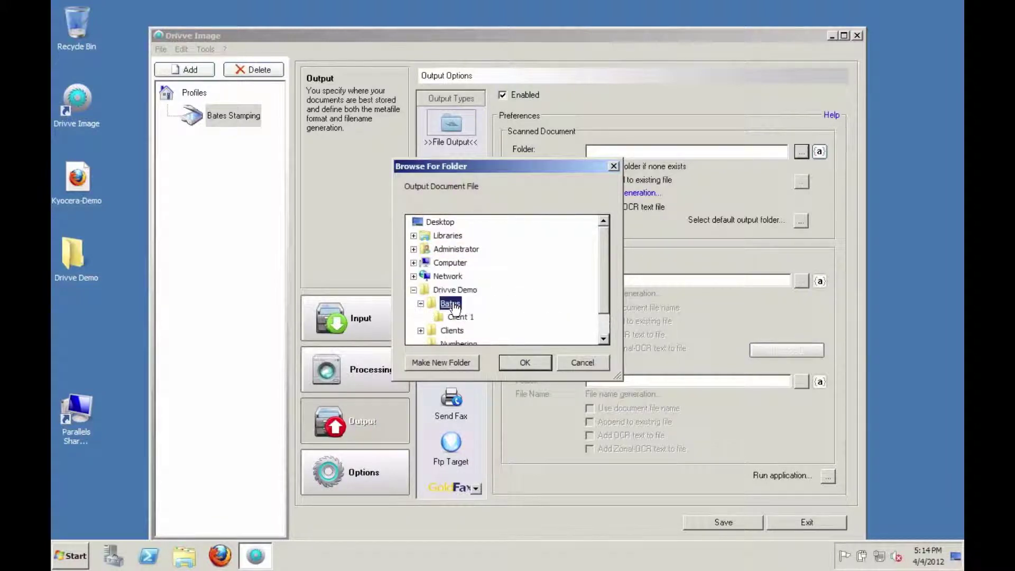
click(523, 363)
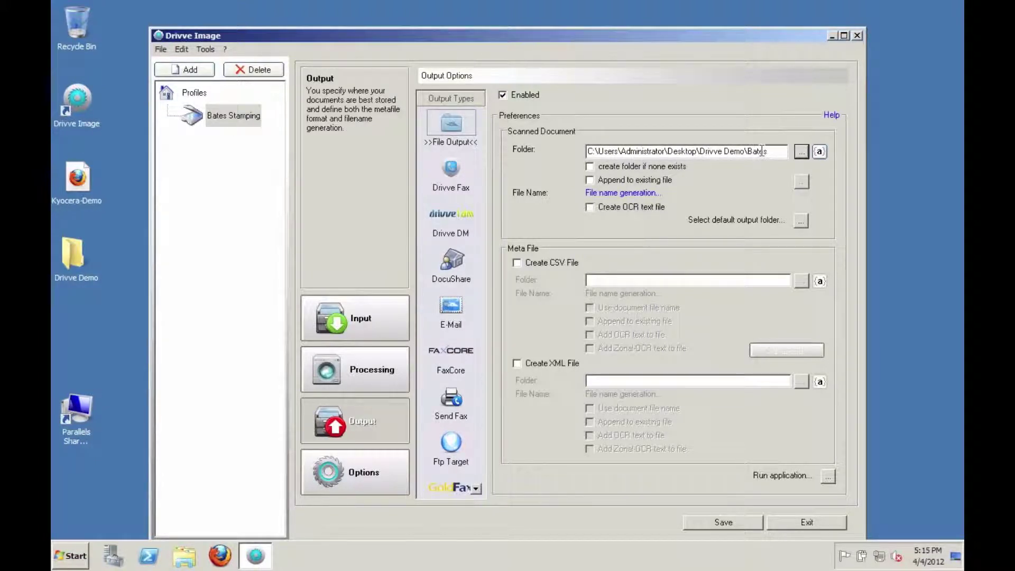
Step: Append a \<Enter Client Name> subfolder variable to the output folder path and have the folder created if none exists
click(820, 153)
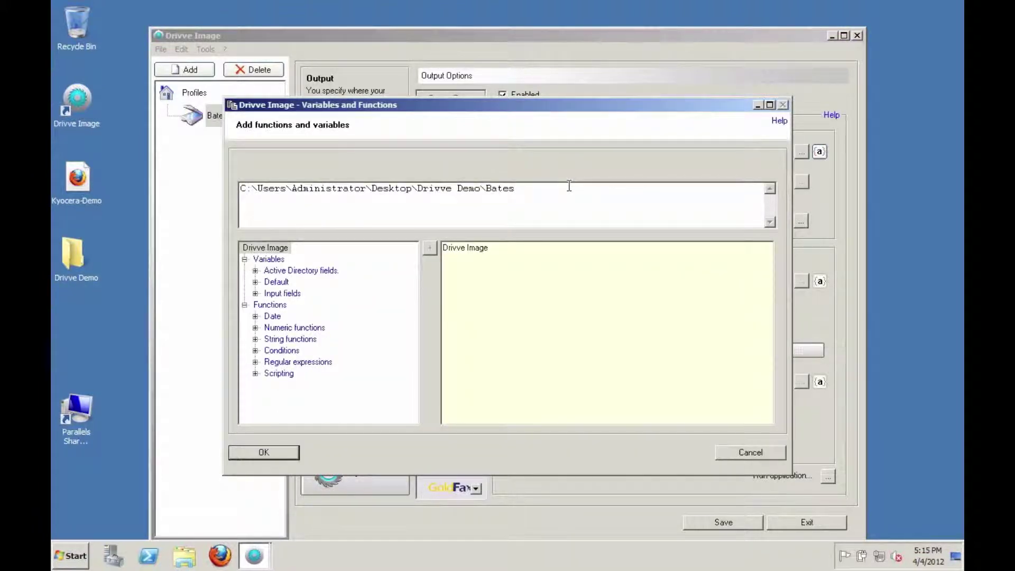
text(\)
click(256, 293)
double_click(288, 304)
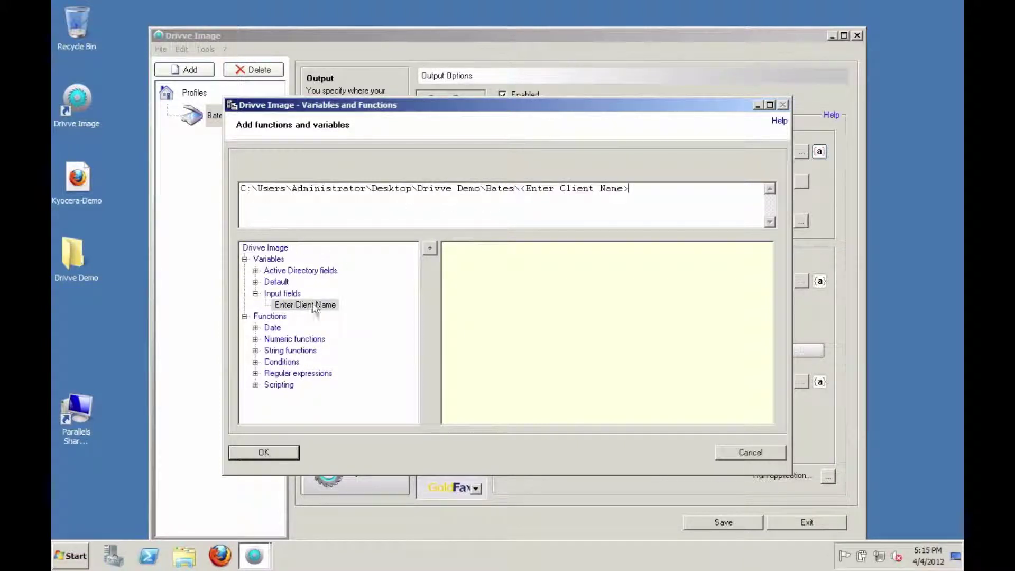
click(270, 452)
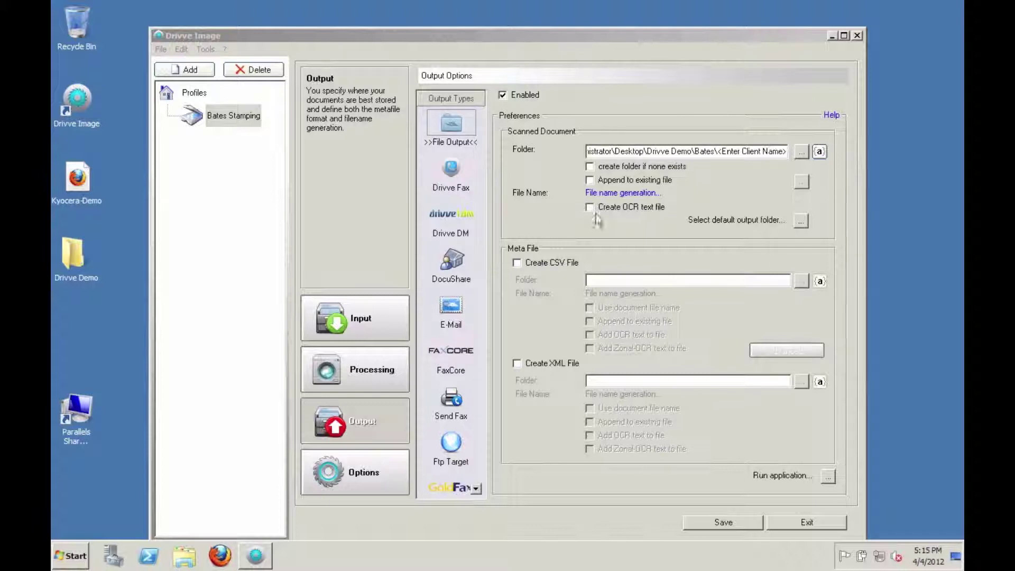
click(590, 167)
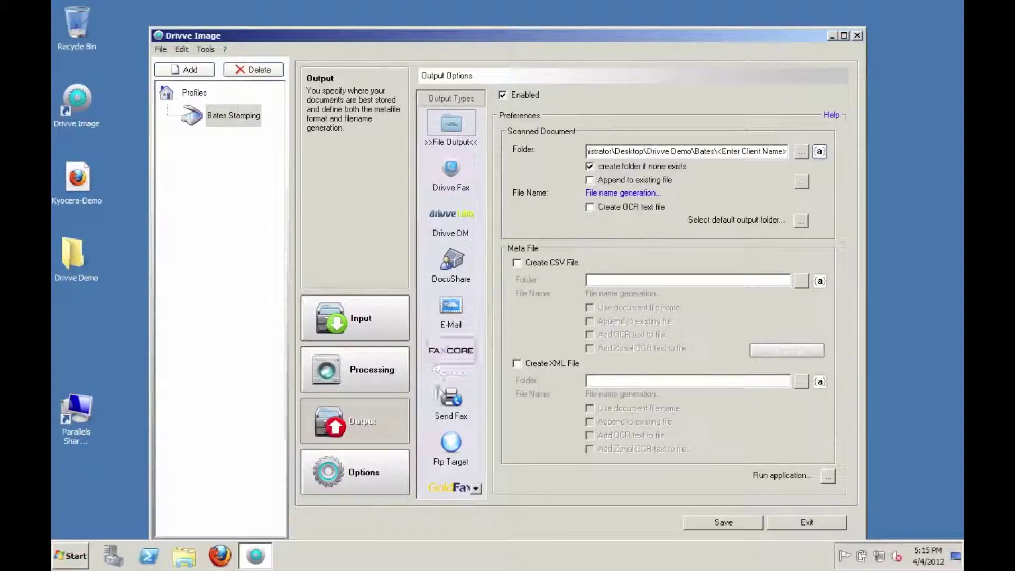
Step: Enable Bates Numbering in the profile's image processing and add a numbering profile named Client 2
click(372, 367)
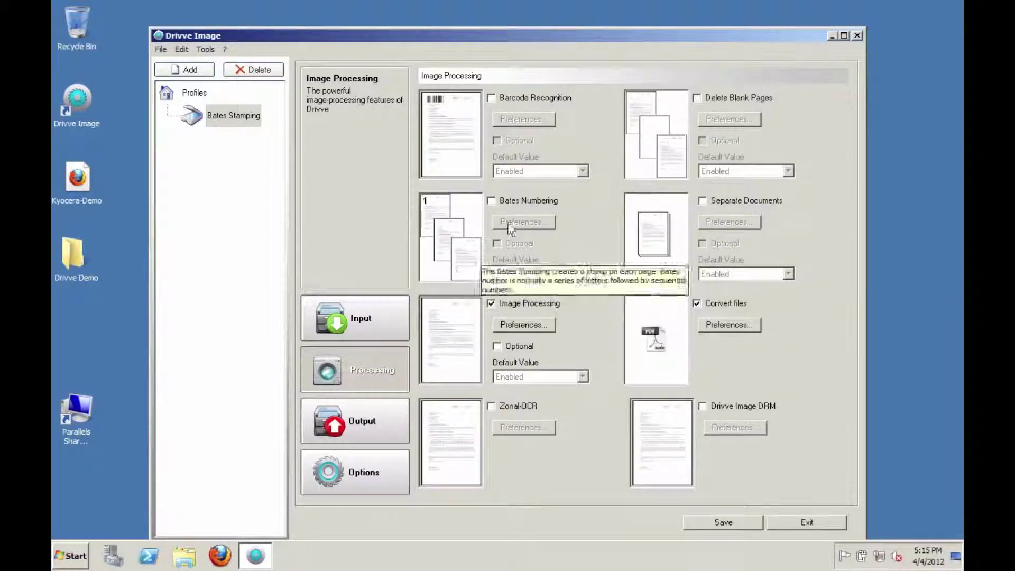
click(491, 201)
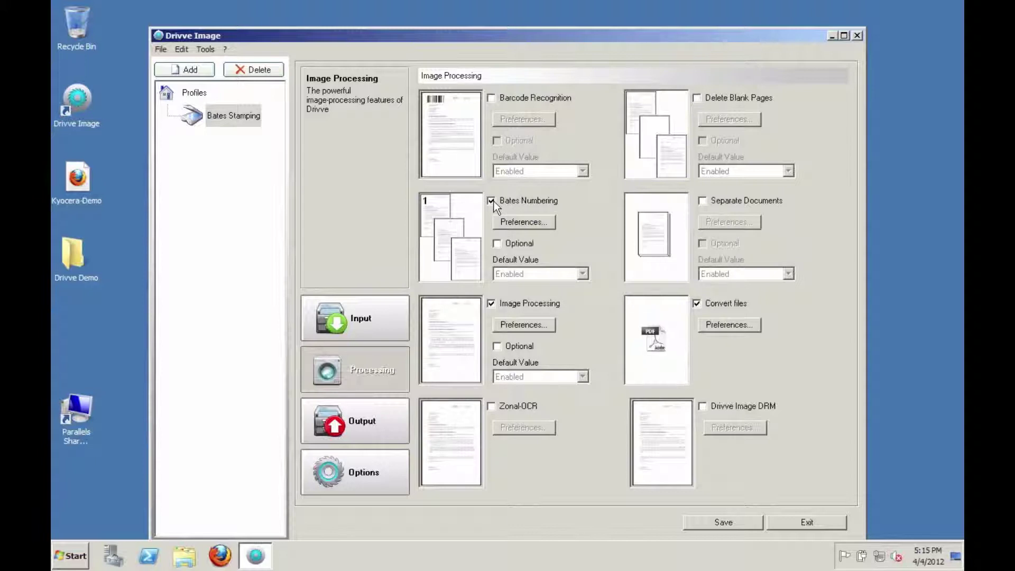
click(528, 222)
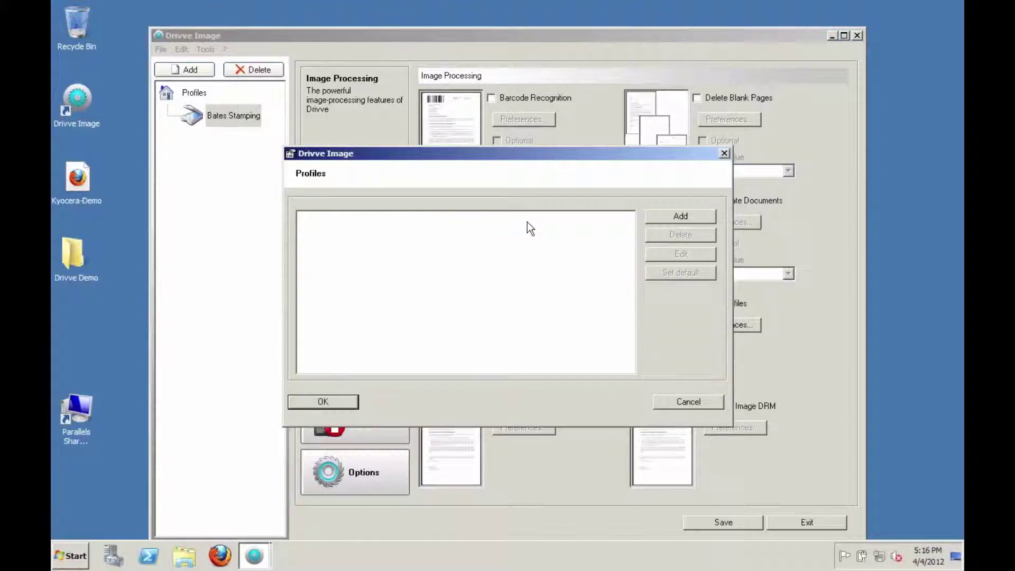
click(669, 214)
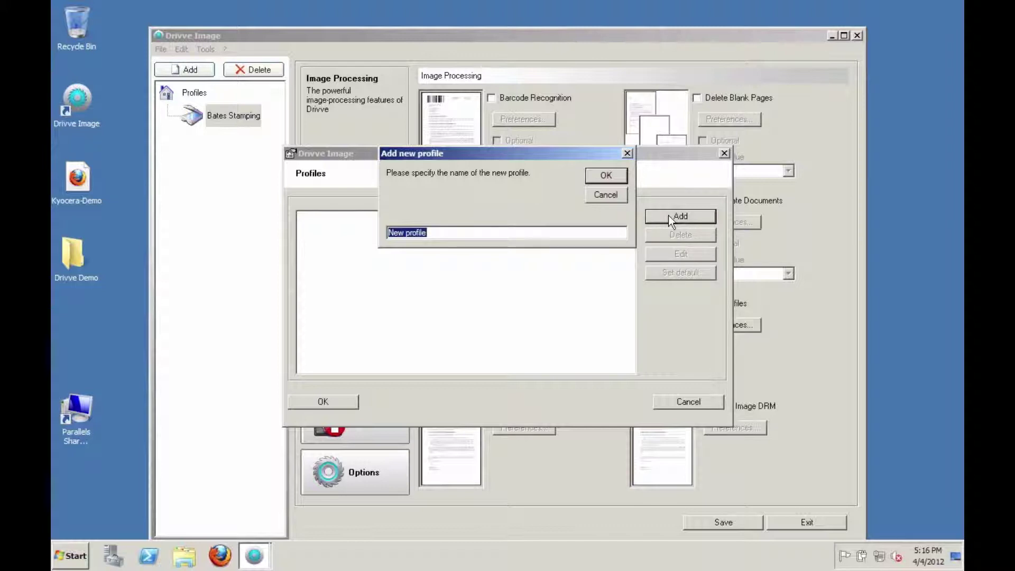
text(Client 2)
click(605, 176)
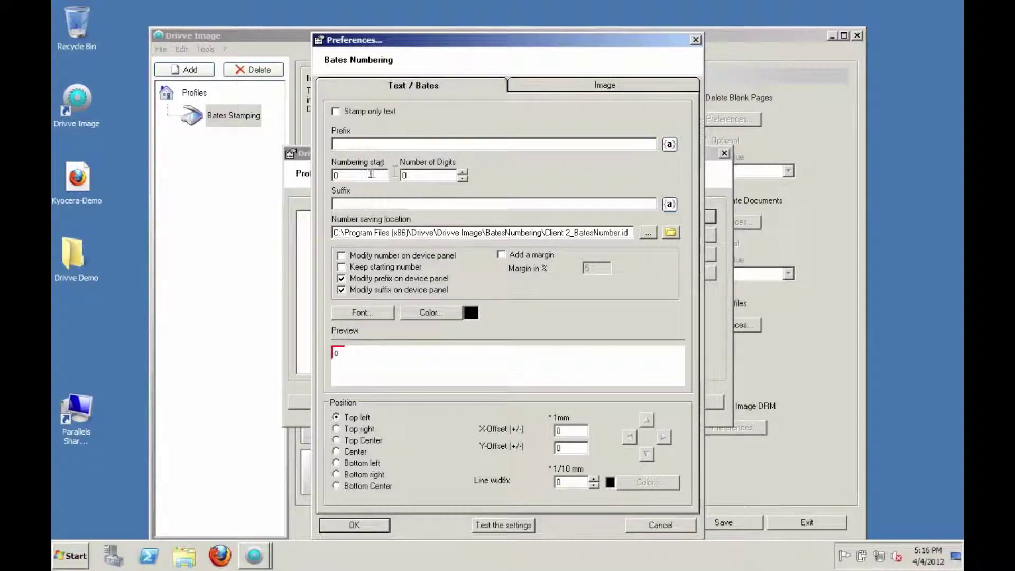
Step: Set the Bates number to 4 digits and use the <Enter Client Name> input field as its prefix
double_click(429, 175)
text(4)
click(670, 145)
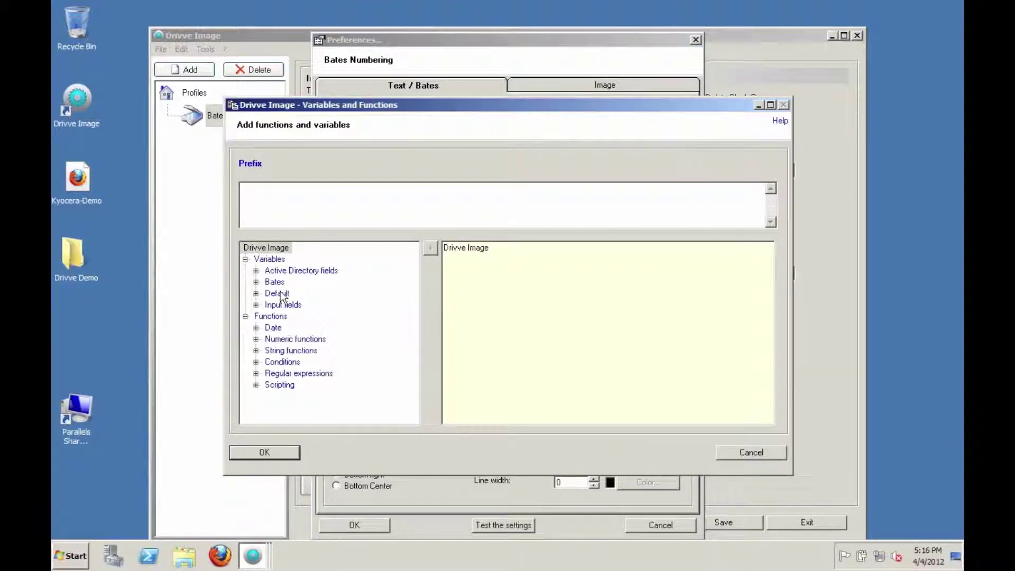
click(256, 305)
double_click(305, 315)
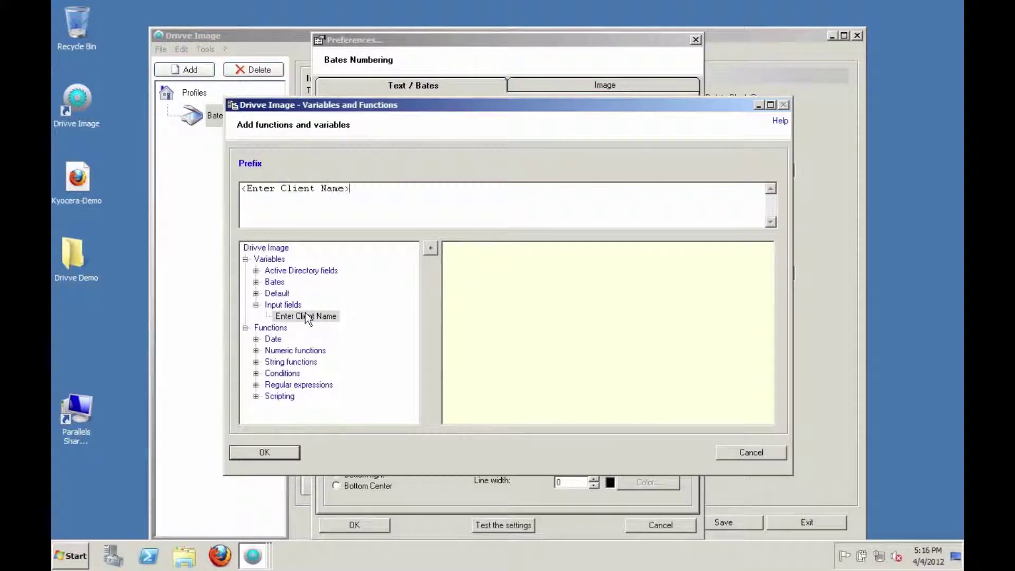
click(269, 451)
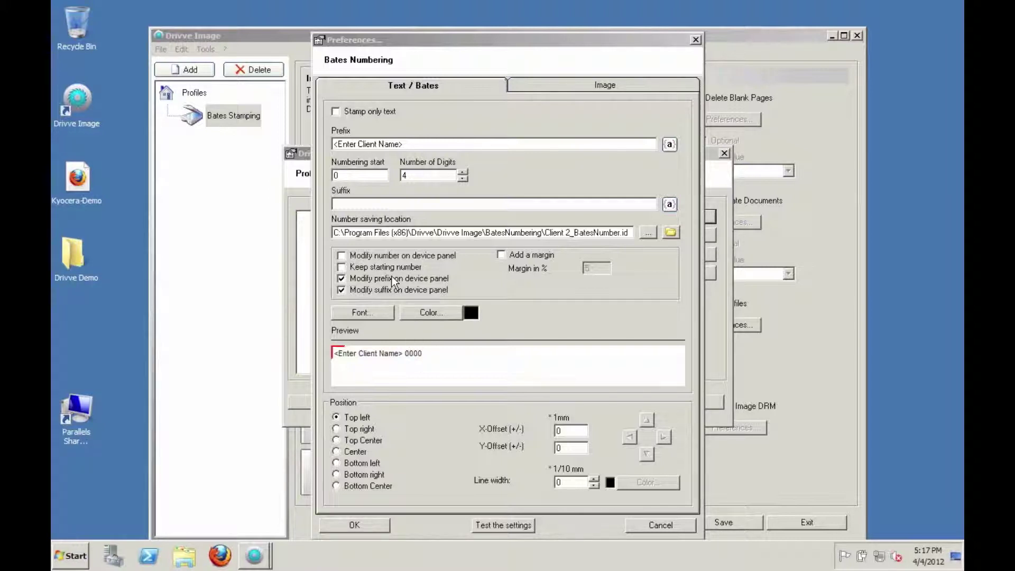
Step: Place the Bates stamp at the bottom right in red, keep its font, and accept the numbering settings
click(337, 475)
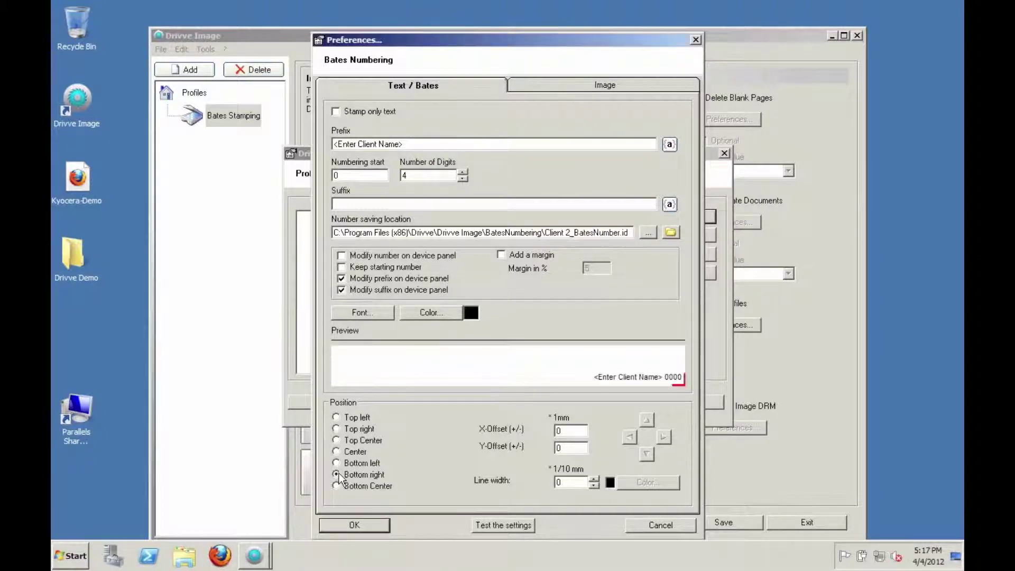
click(437, 313)
click(329, 87)
click(343, 246)
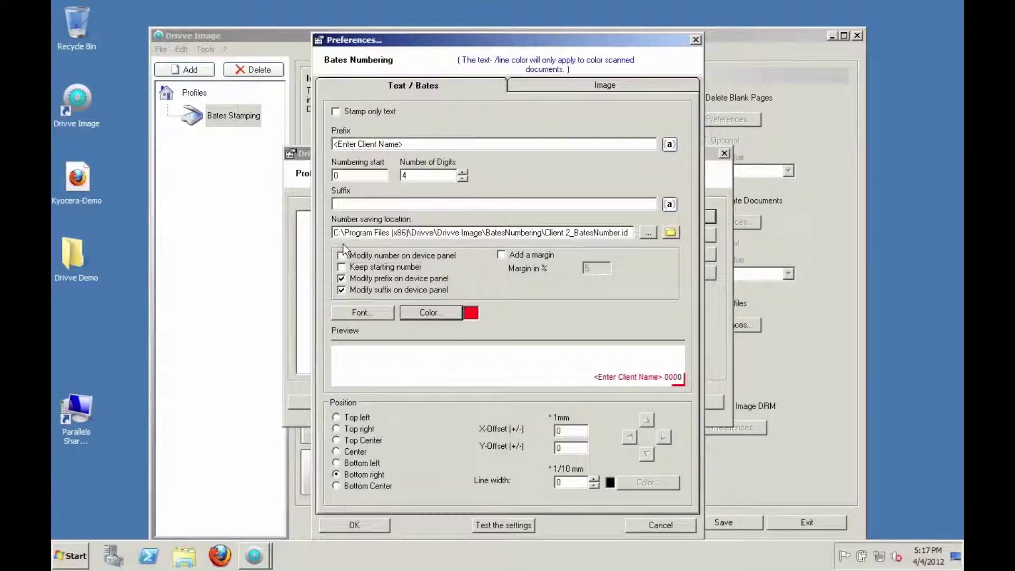
click(382, 315)
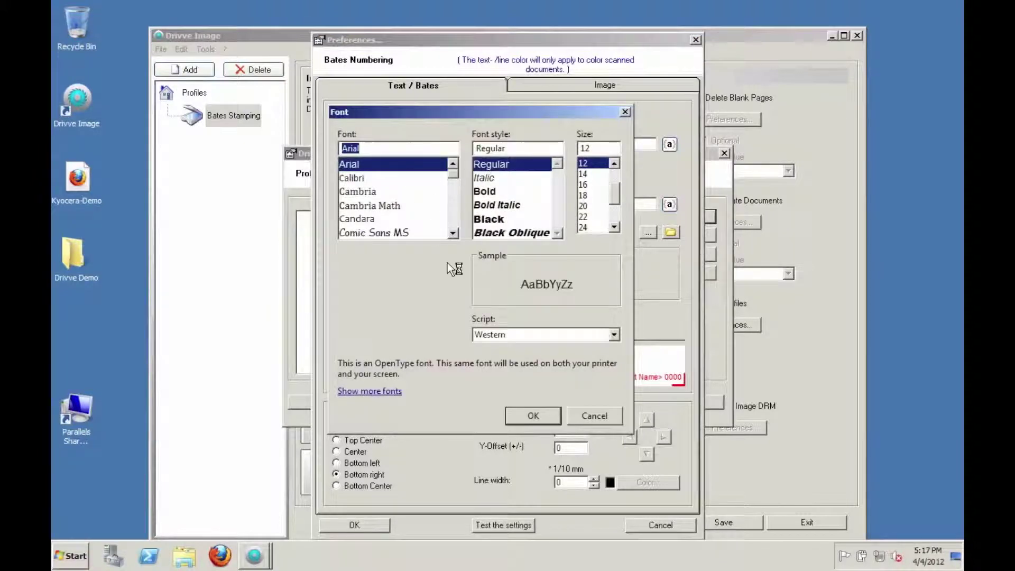
click(594, 417)
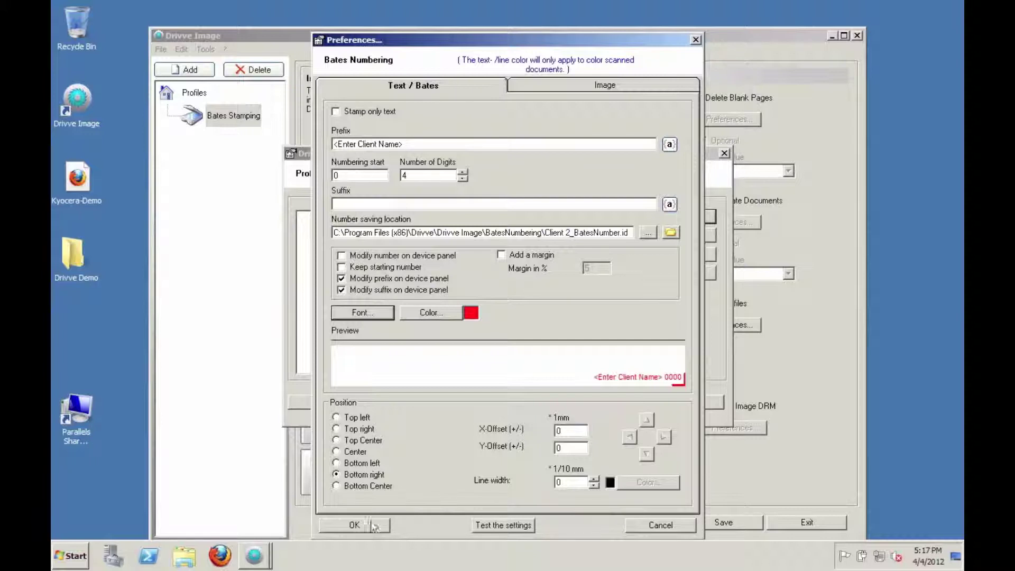
click(354, 525)
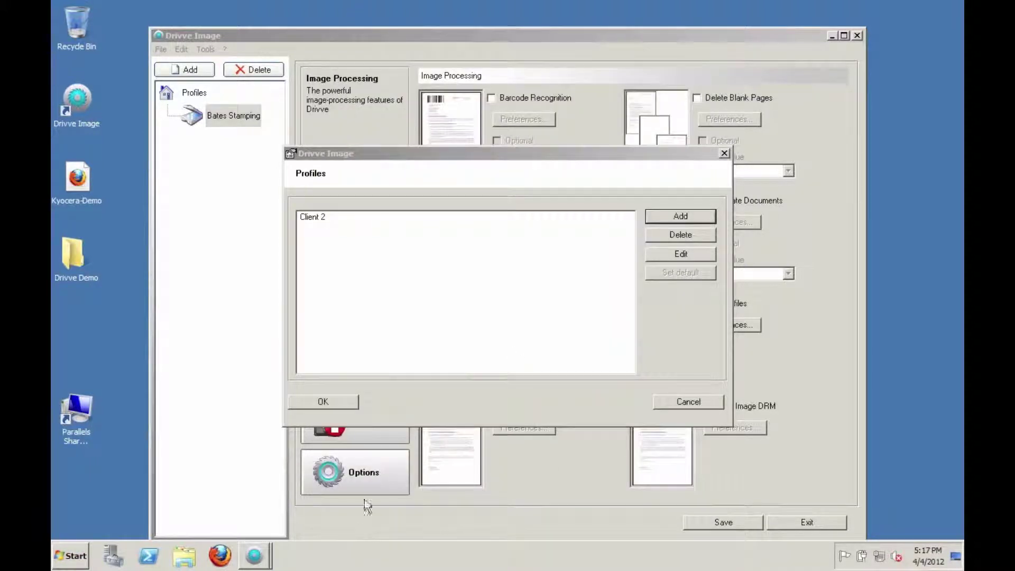
click(327, 402)
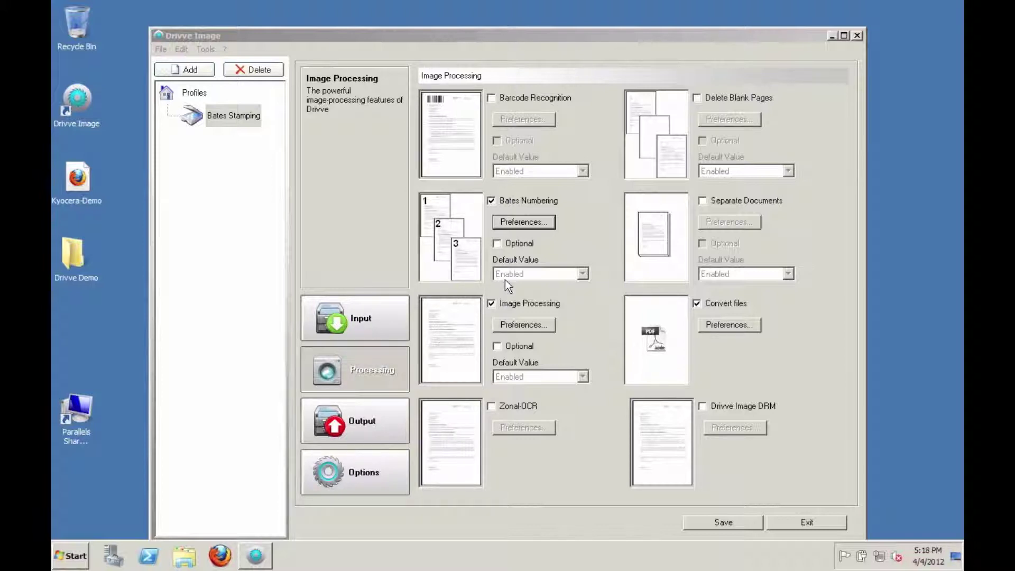
Step: Set the scanned document's file name to the <Bates Number> variable and save the profile
click(351, 422)
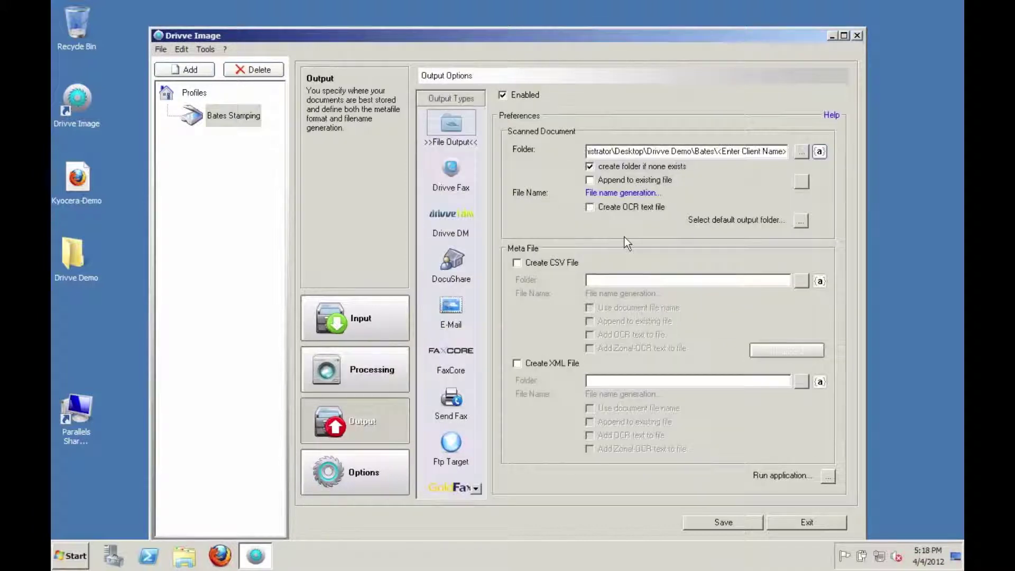
click(632, 194)
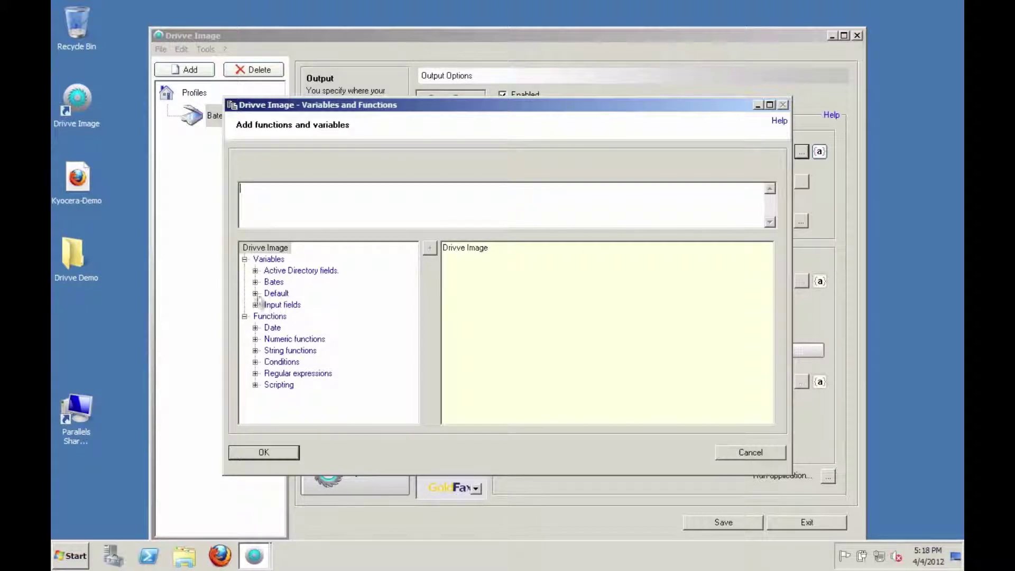
click(256, 282)
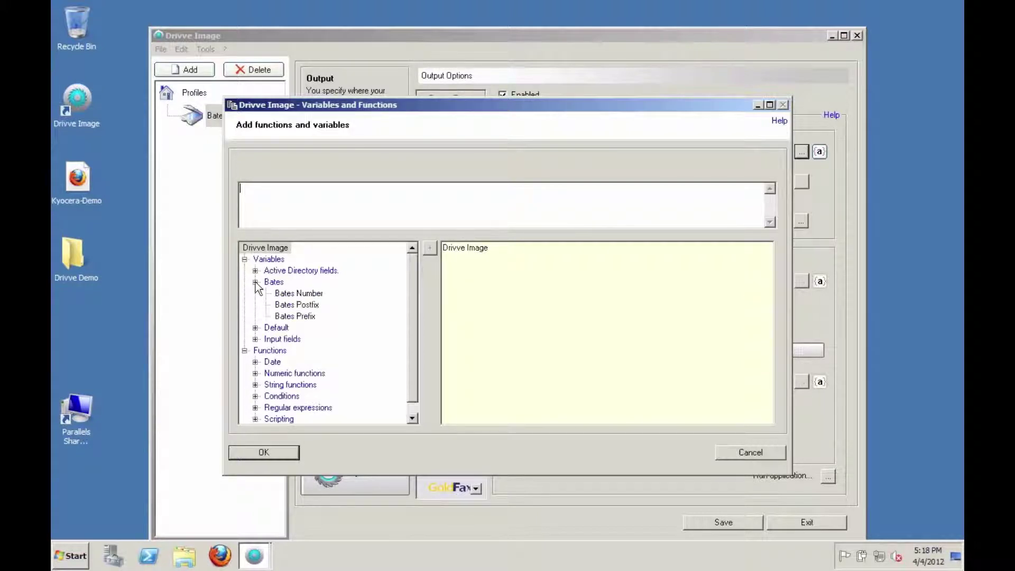
double_click(299, 295)
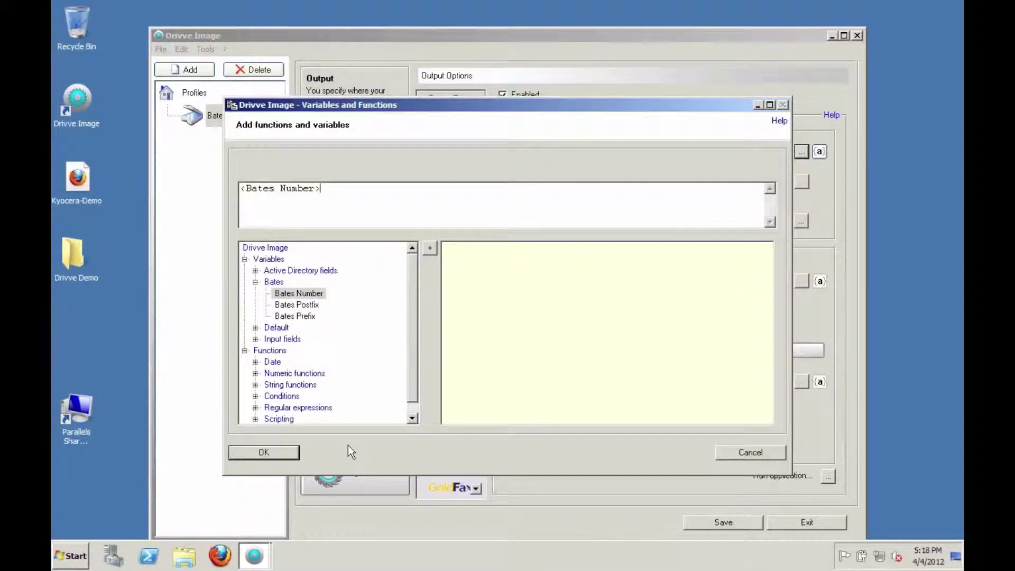
click(264, 452)
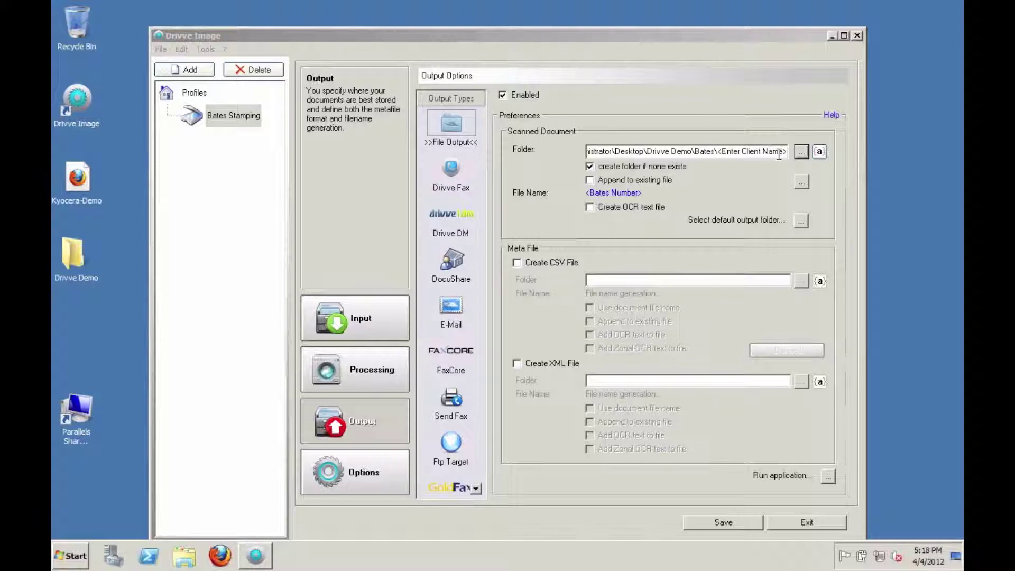
click(724, 519)
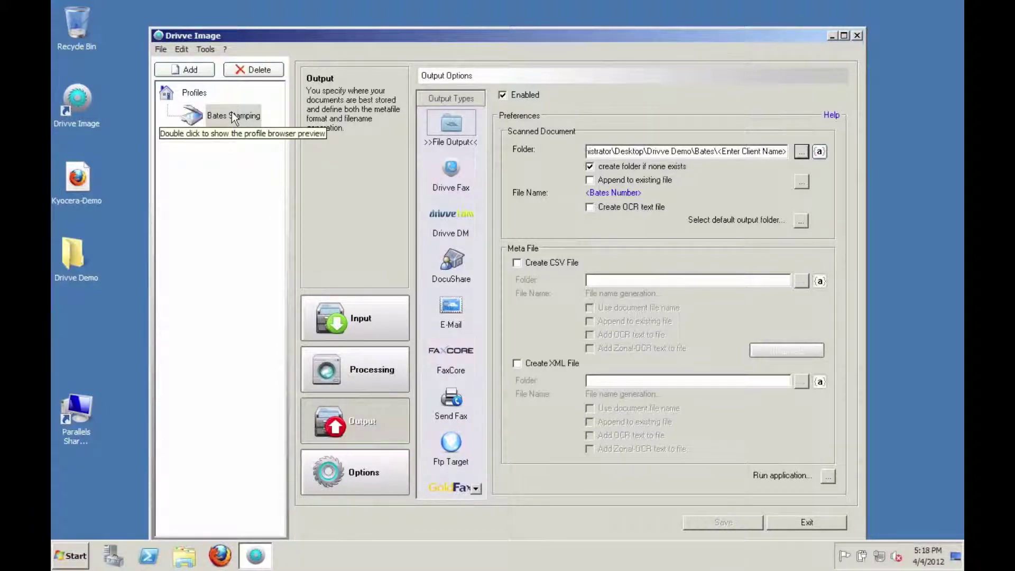
Step: Open the Kyocera-Demo panel page in Firefox, choose the Bates Stamping profile and enter Client 2 as the client name
double_click(78, 177)
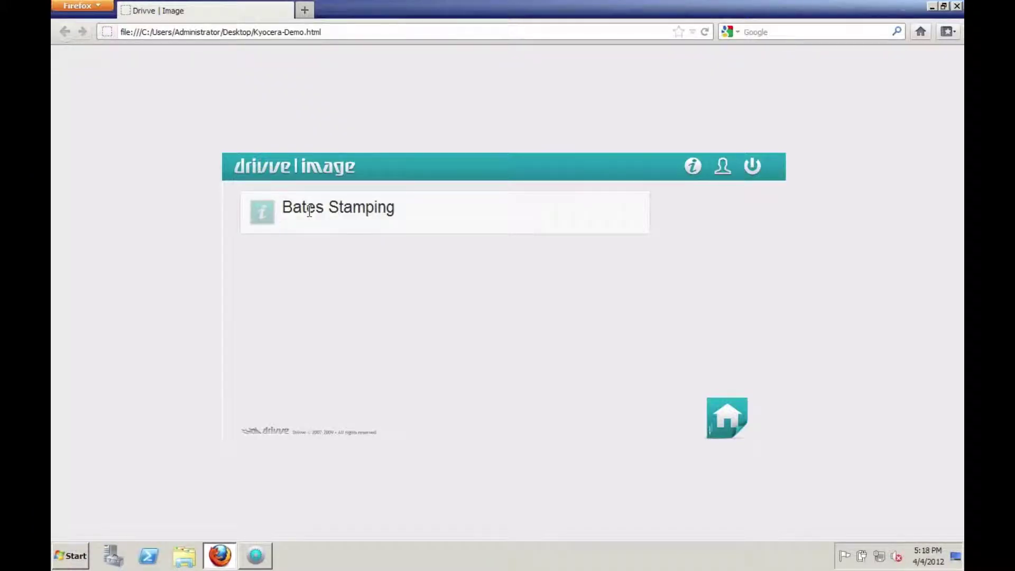
click(310, 212)
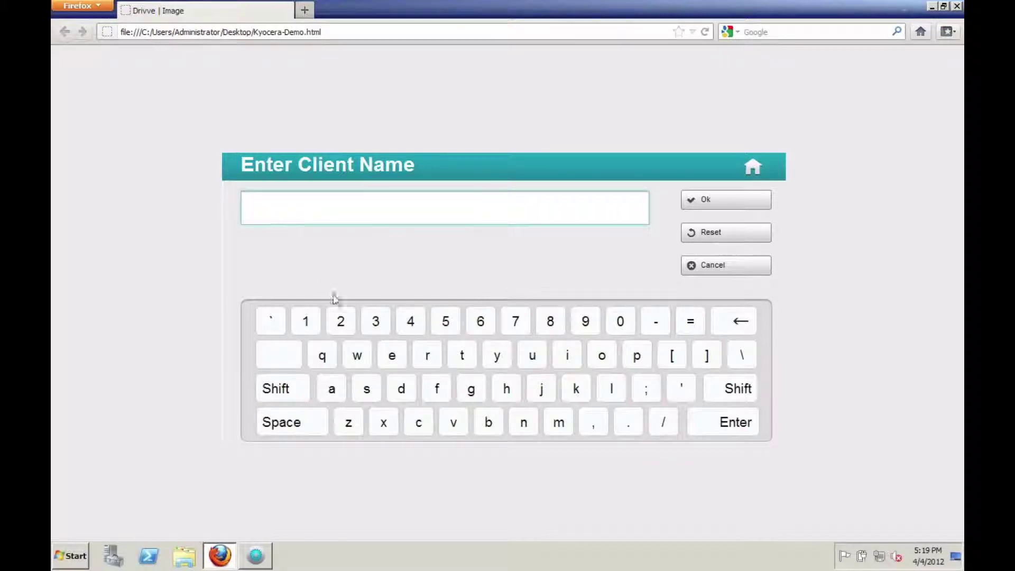
text(Client 2)
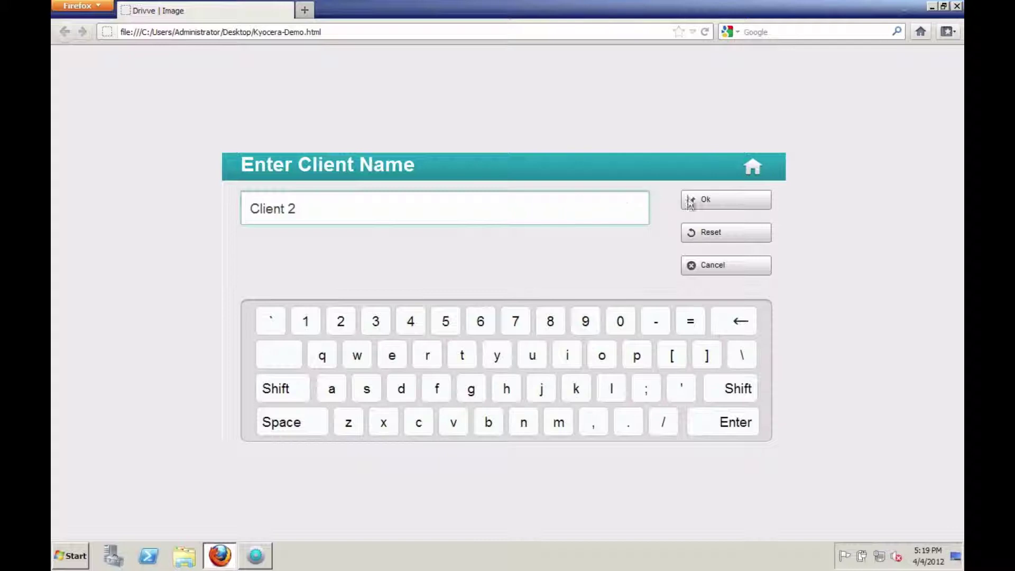
click(720, 201)
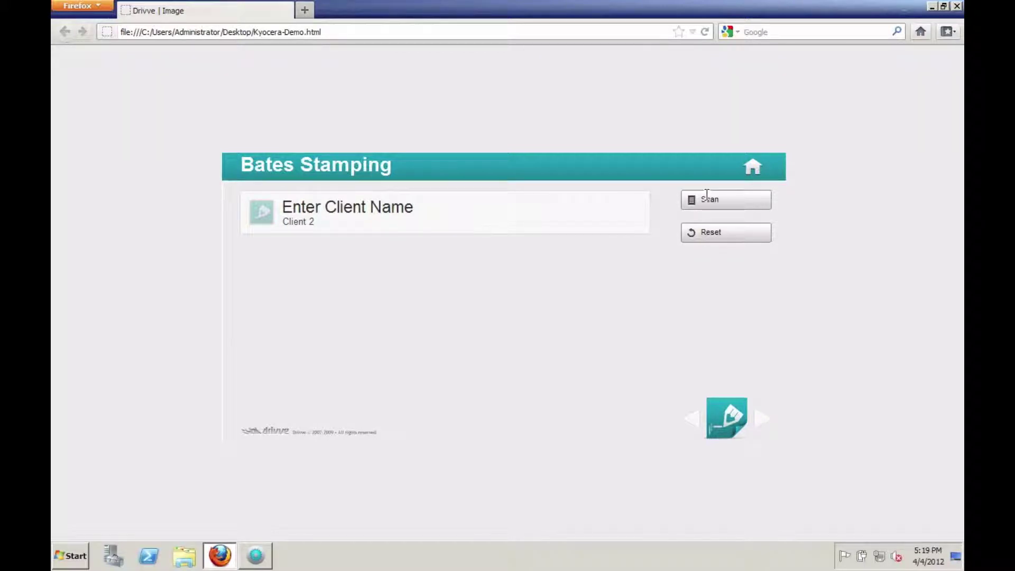
Step: Scan the document with the default scan options, finish the job and close the browser
click(712, 199)
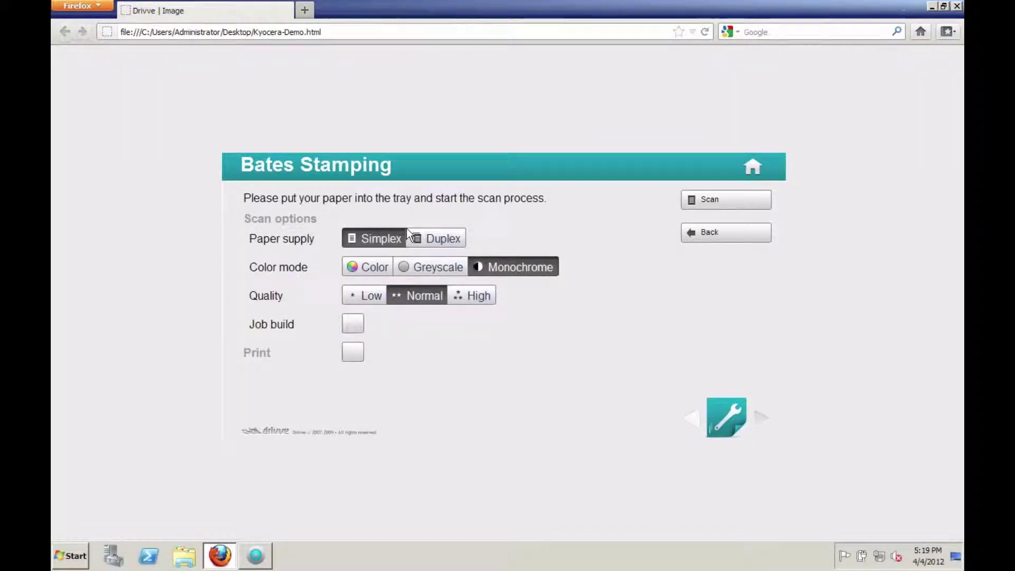
click(709, 200)
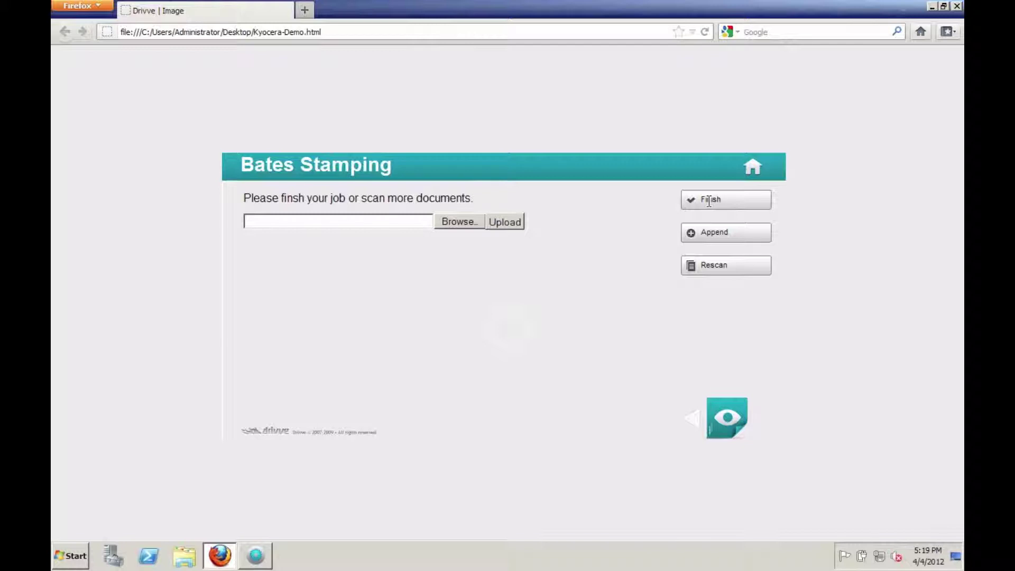
click(712, 200)
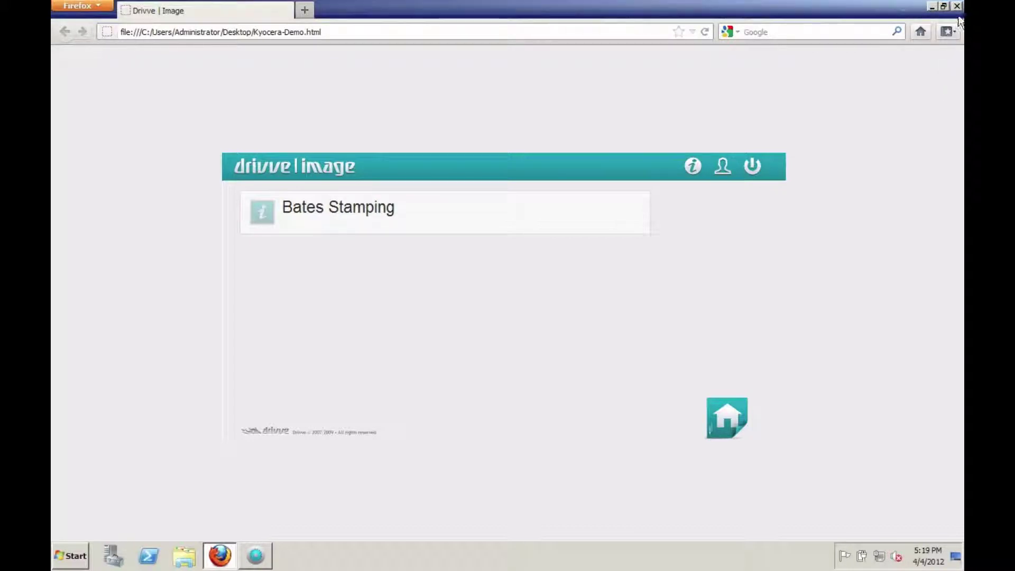
click(957, 6)
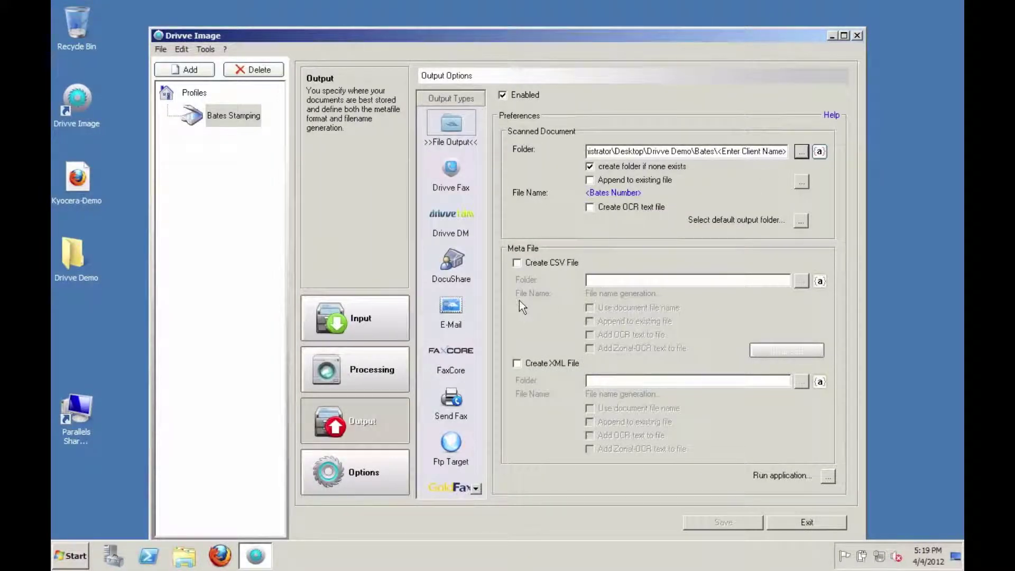
Step: Open the 0001 PDF in Drivve Demo\Bates\Client 2, inspect the stamp at the foot of the page, and close the file and folder
double_click(69, 256)
double_click(362, 156)
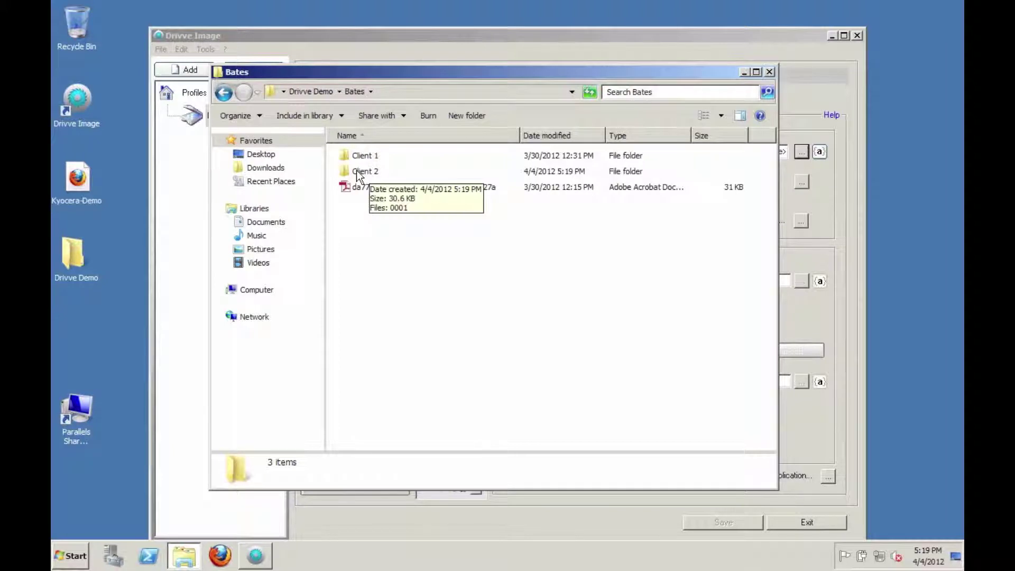
double_click(361, 171)
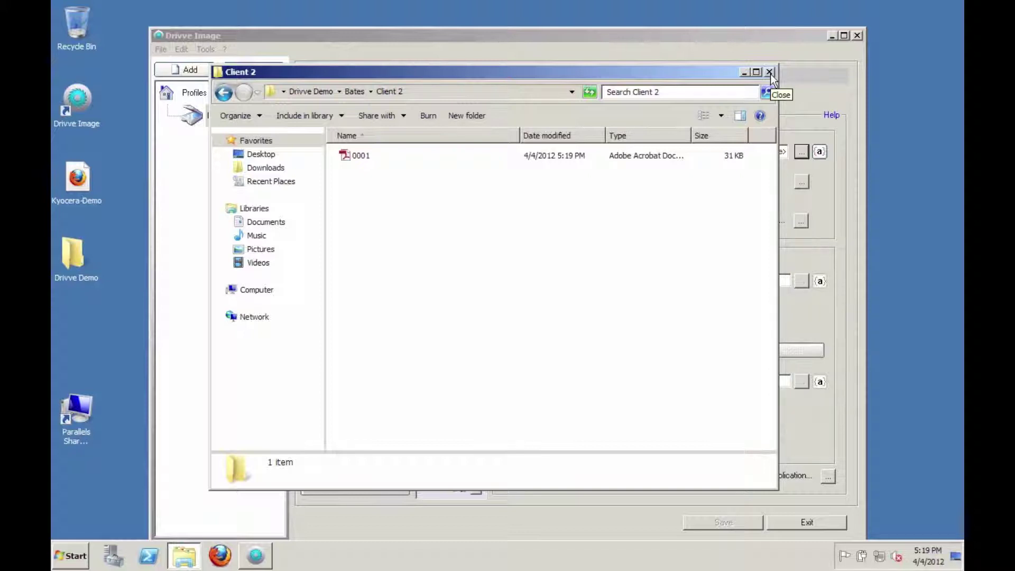
click(364, 156)
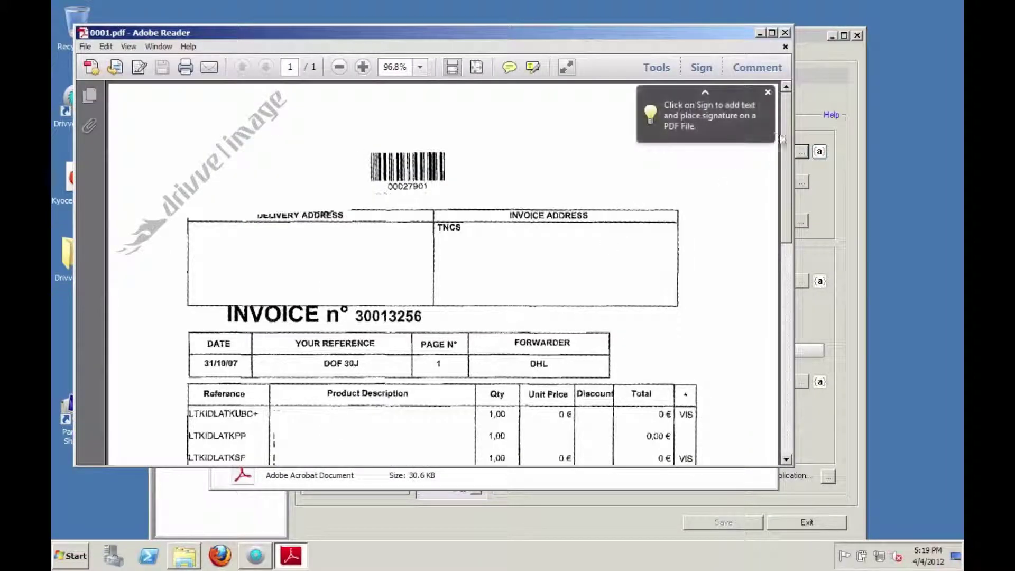
drag(785, 133, 790, 406)
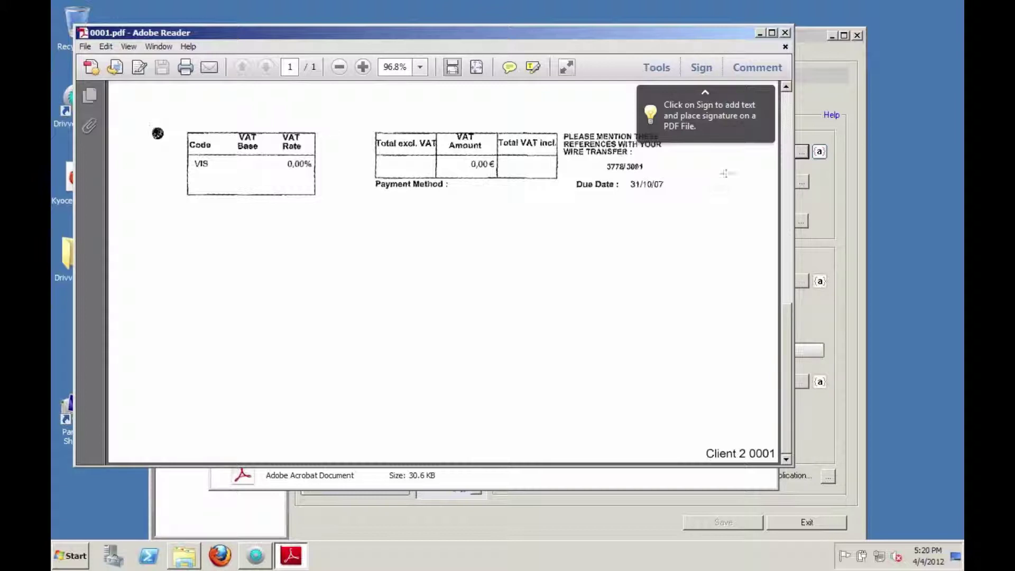
click(786, 33)
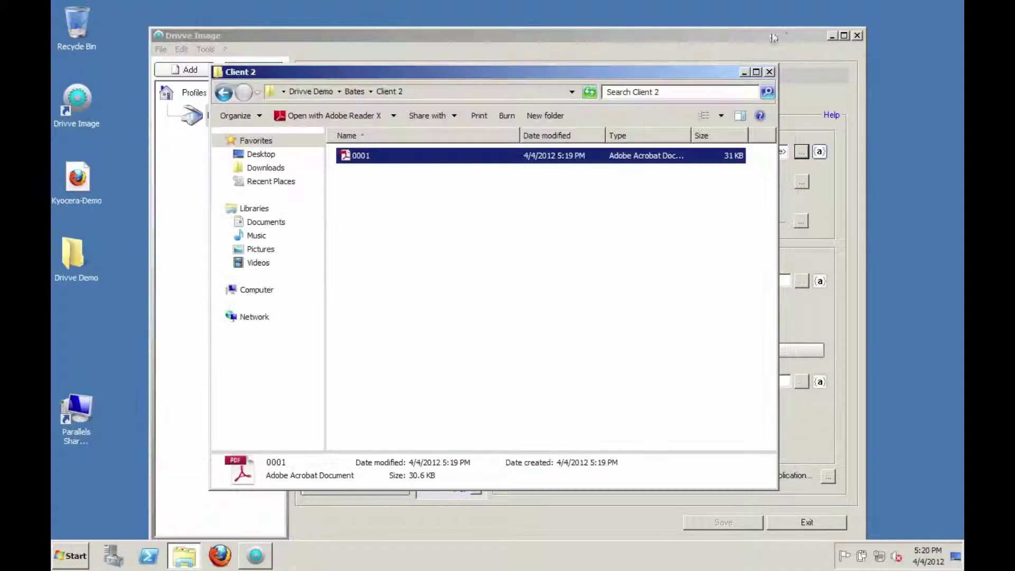
click(769, 72)
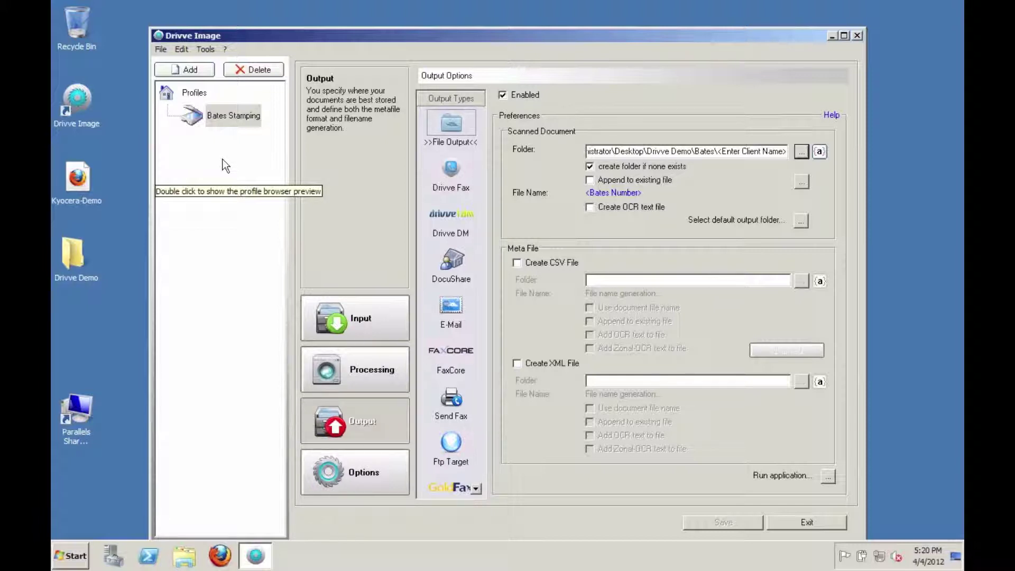
Step: Add an Embedded Device profile named Print A Document with the profile type Printer
click(188, 71)
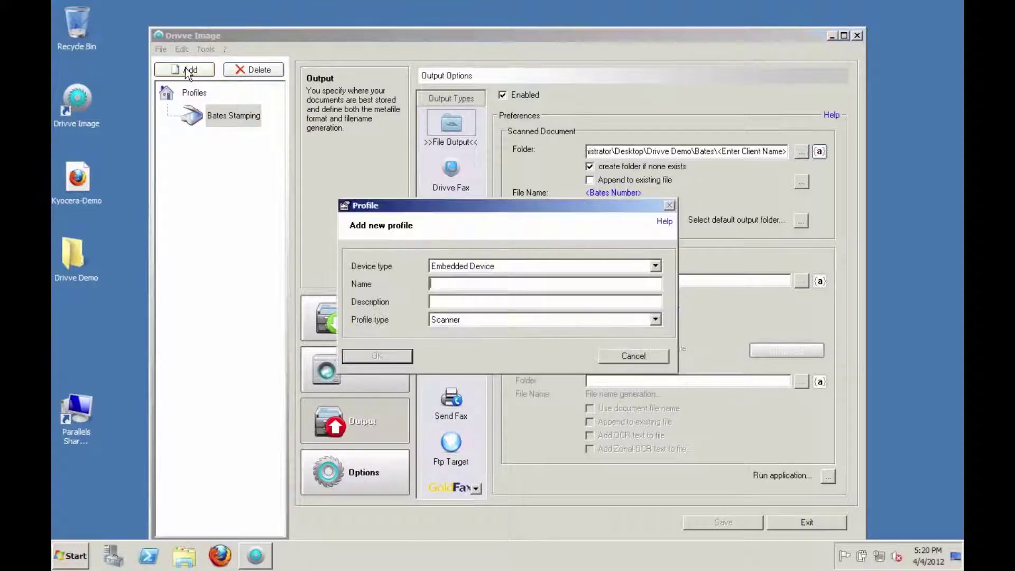
click(529, 264)
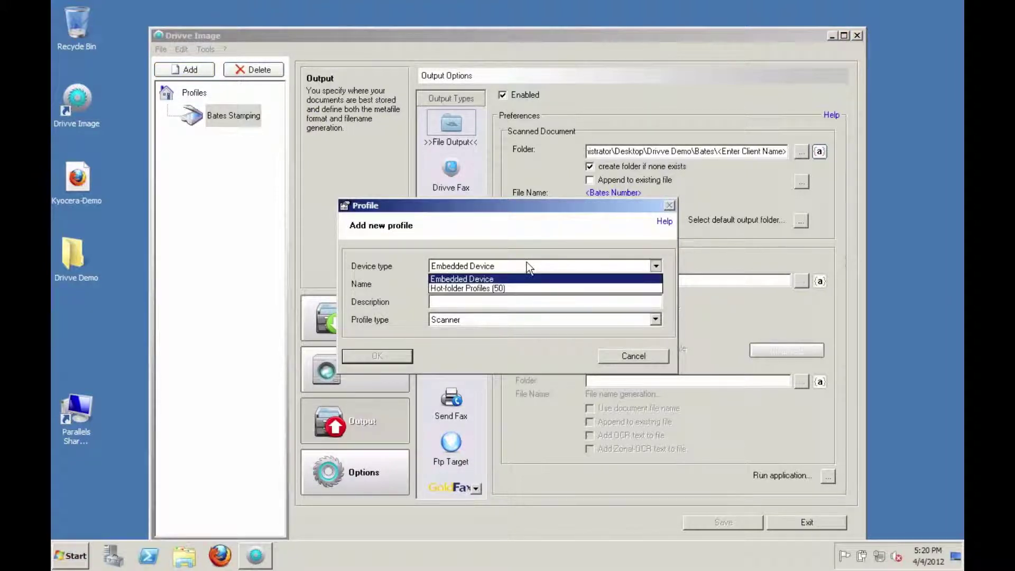
click(527, 265)
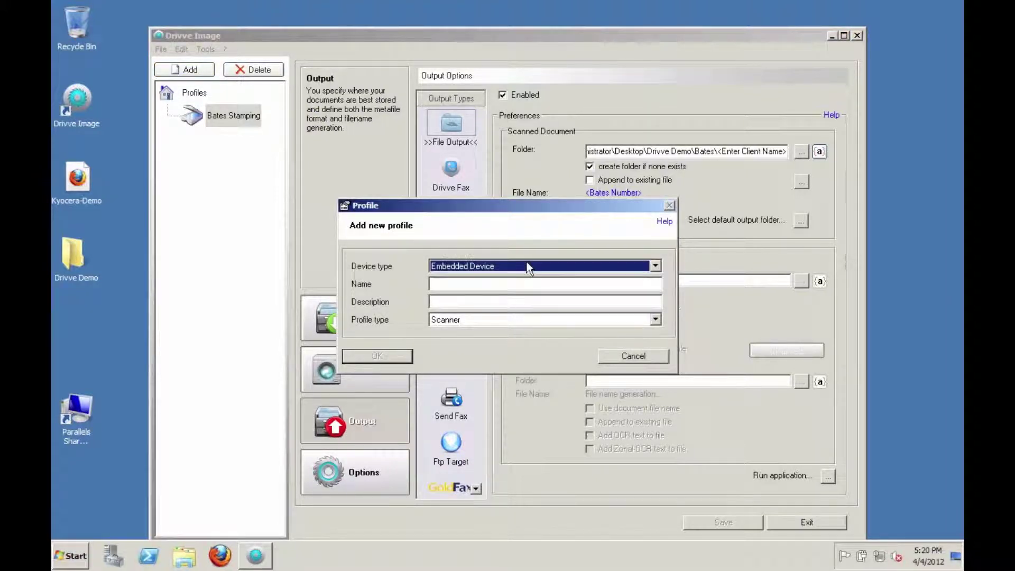
click(502, 285)
text(Print A Docu)
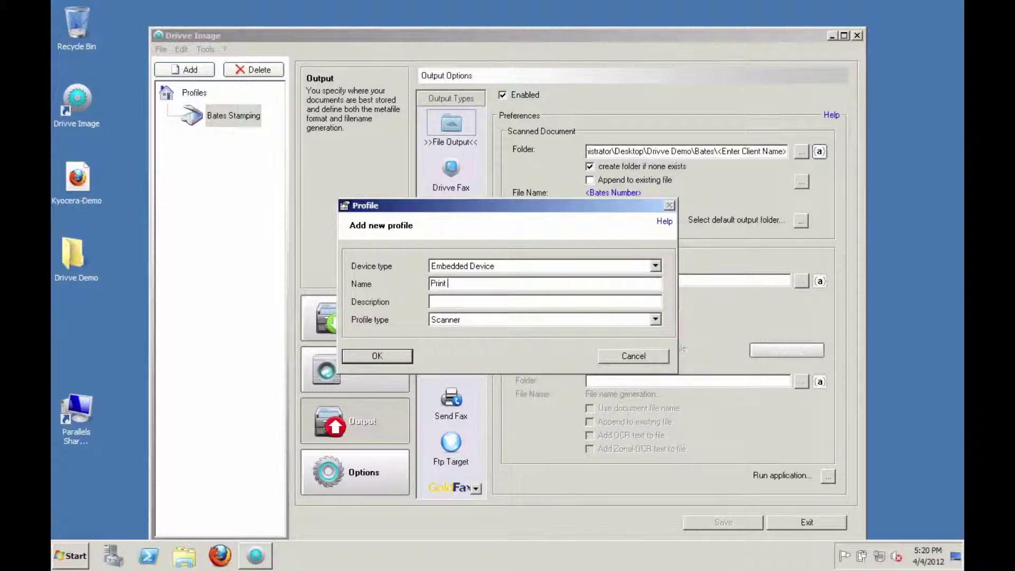
text(ment)
click(511, 317)
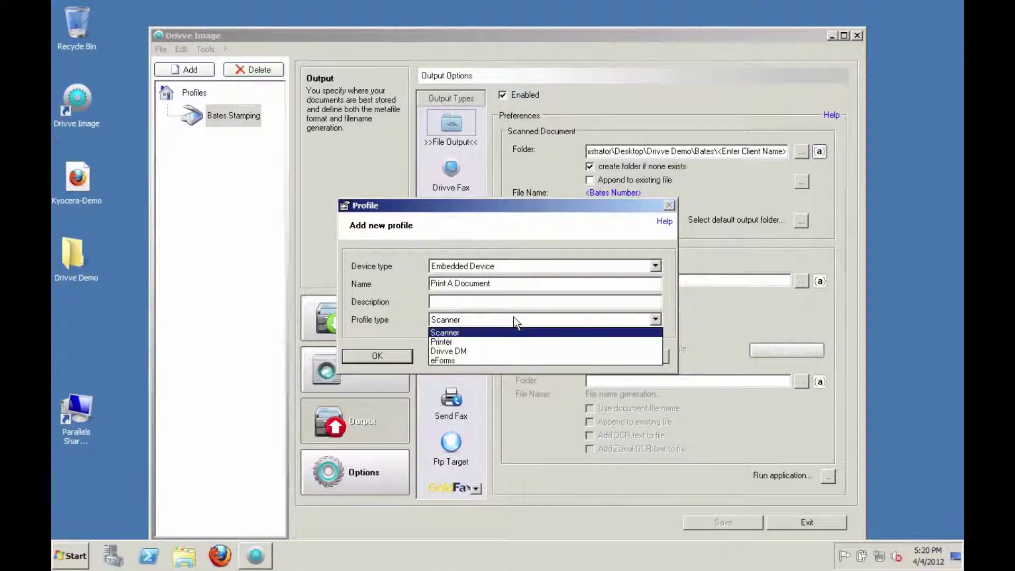
click(493, 342)
click(387, 354)
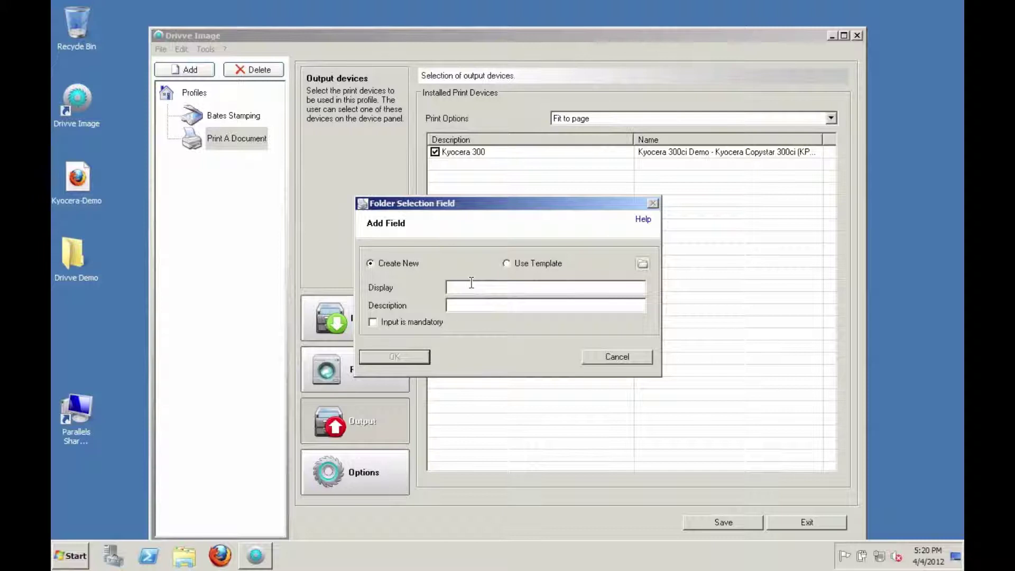
Step: Create a new folder selection field displayed as Select Client and make its input mandatory
click(471, 283)
text(Select Client)
click(402, 325)
click(396, 357)
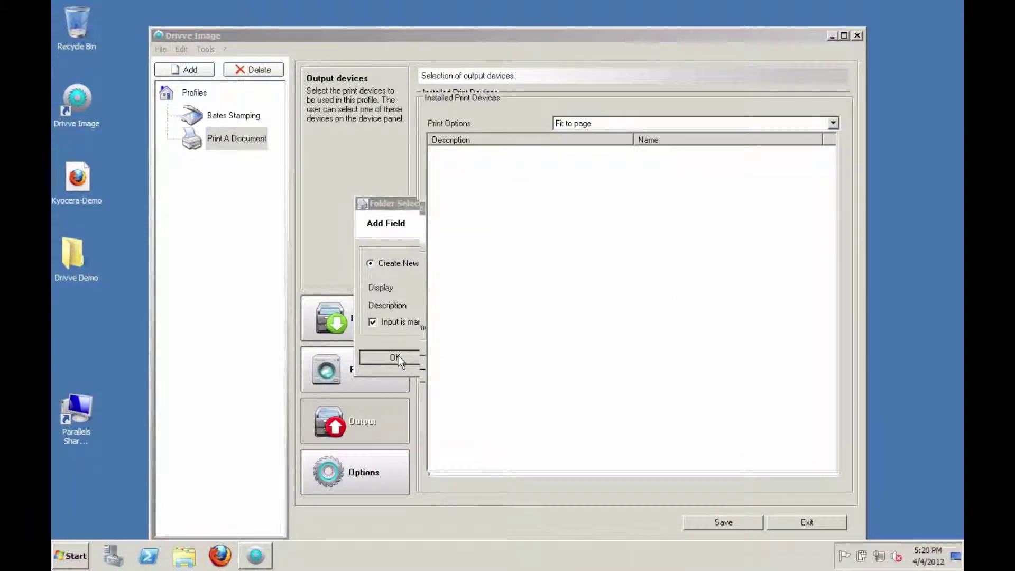
Step: Set the Select Client field's source folder to Bates inside the desktop's Drivve Demo folder and save the profile
click(364, 317)
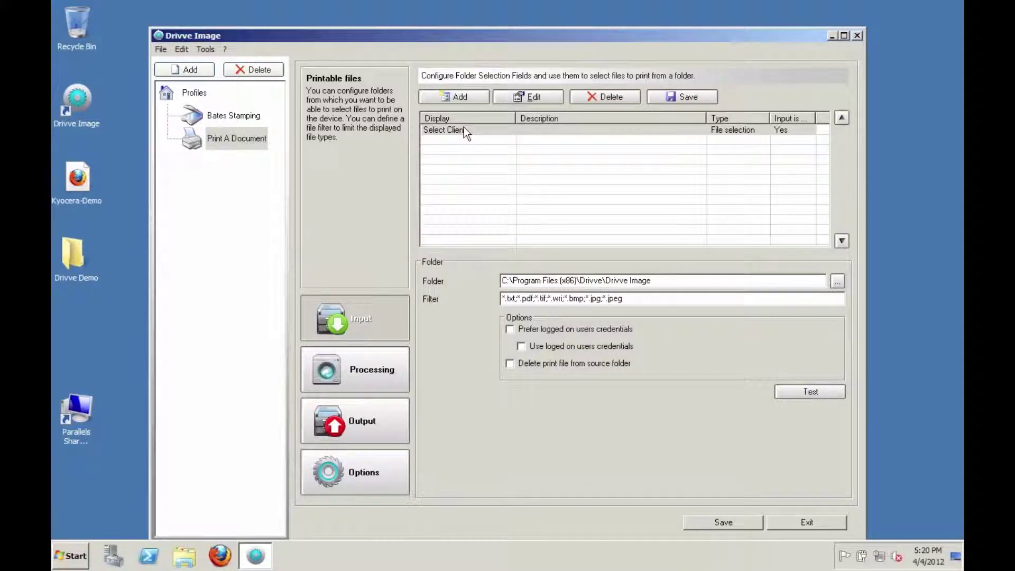
click(837, 281)
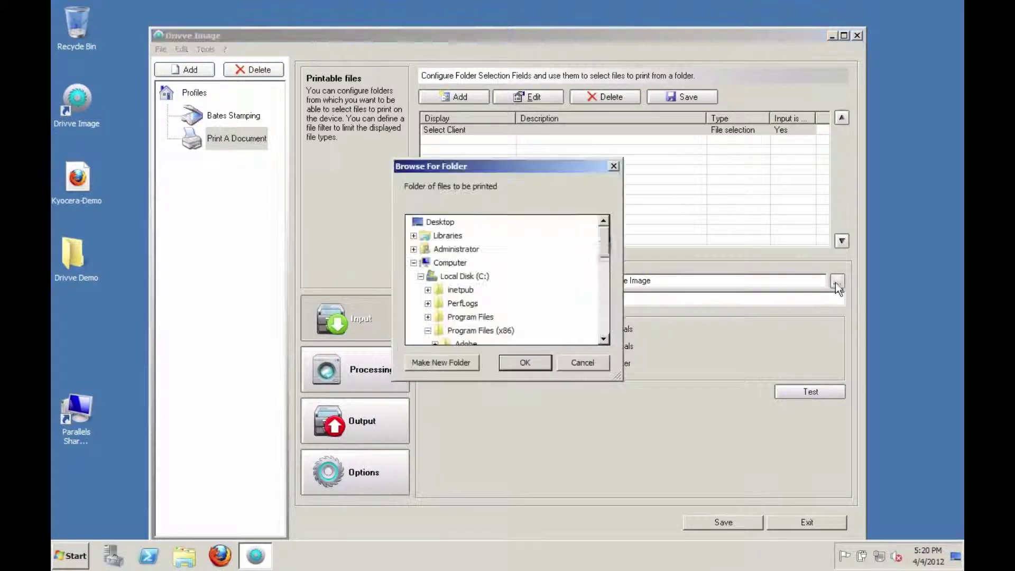
click(431, 222)
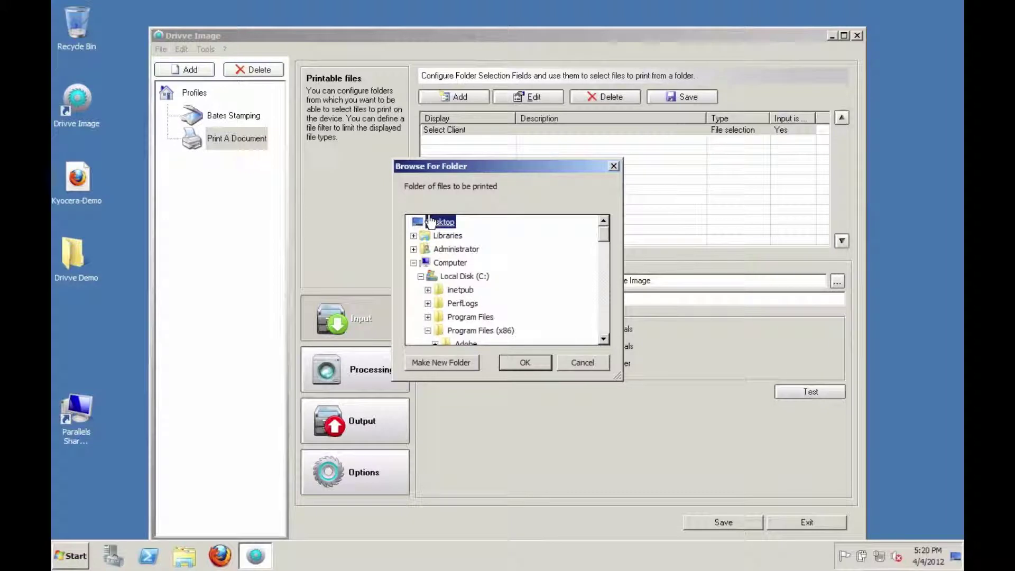
click(413, 262)
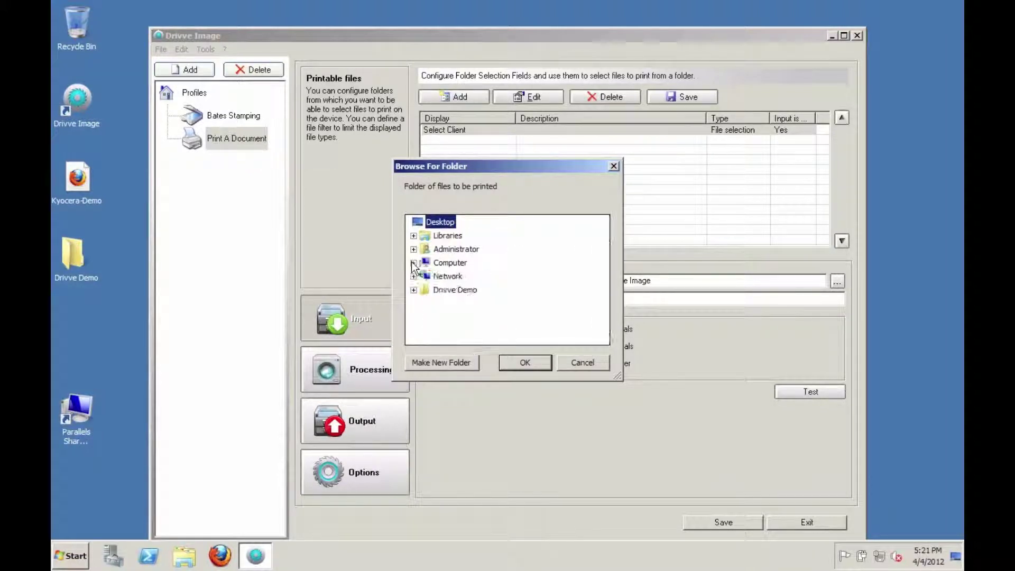
double_click(442, 290)
double_click(450, 304)
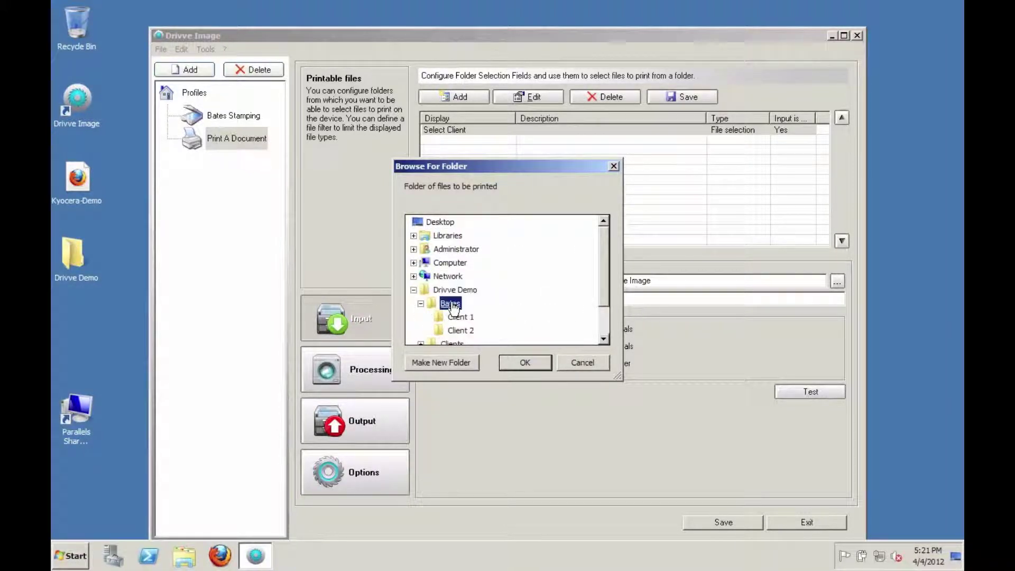
click(523, 362)
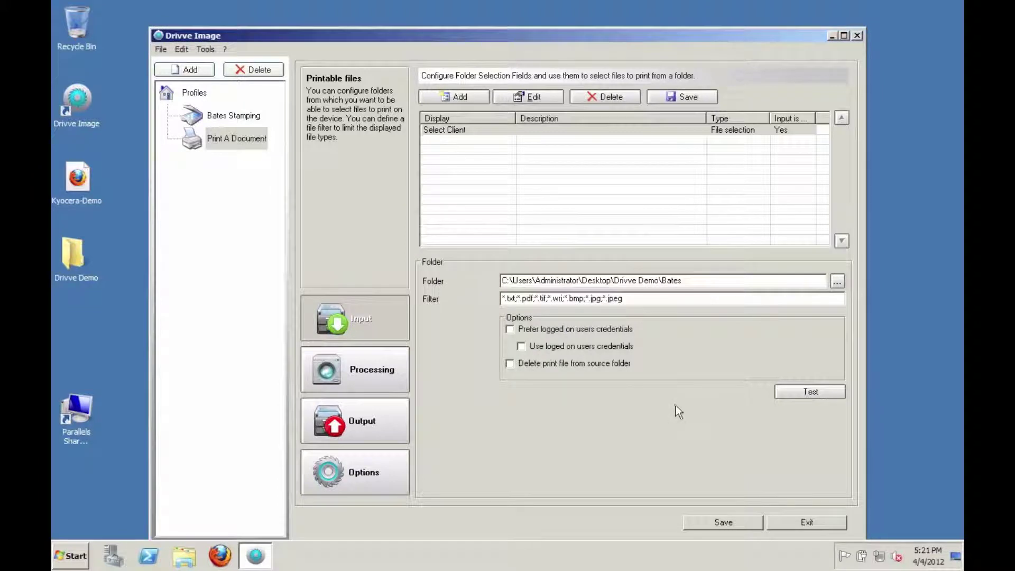
click(721, 519)
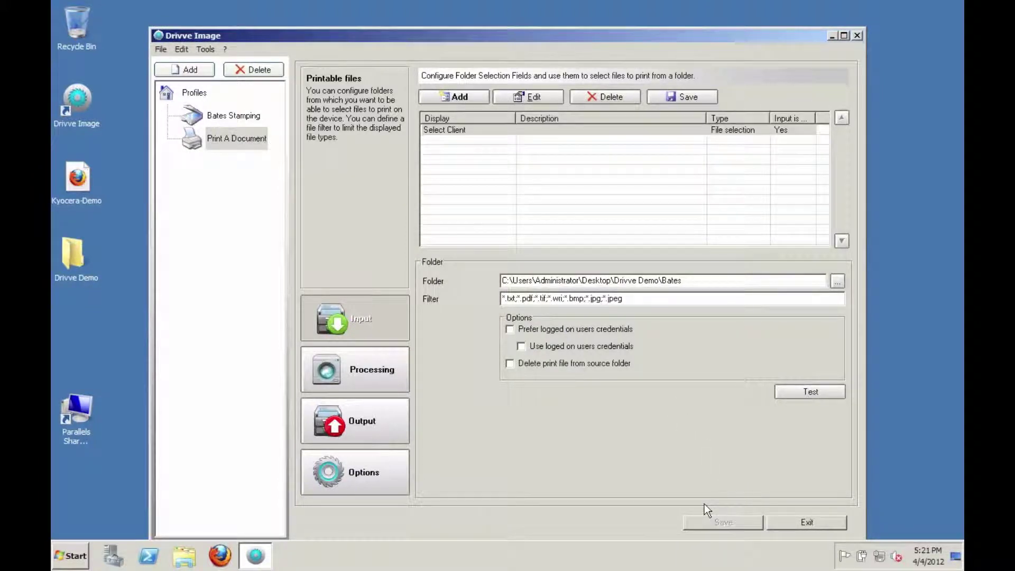